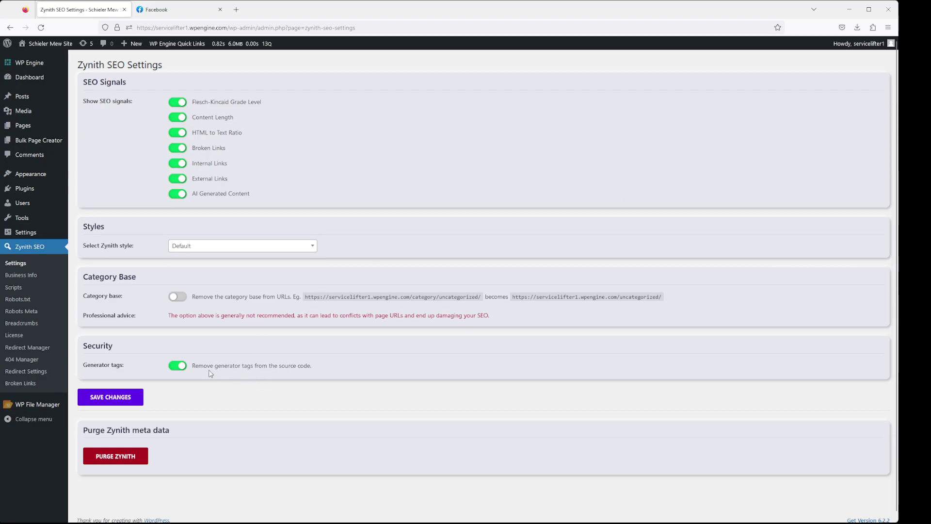
# Review the Zynith Robots Meta options, return to Zynith SEO Settings, and open Pages in a new tab
pyautogui.click(19, 312)
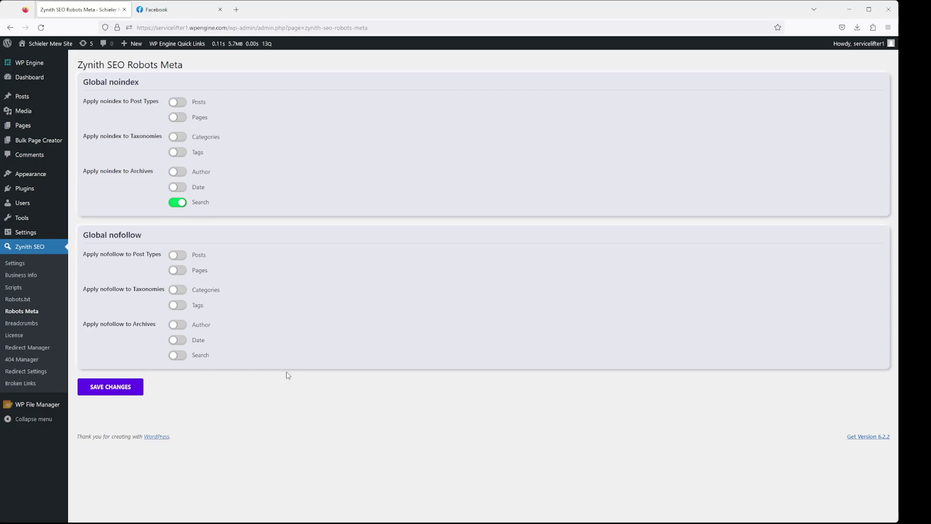
pyautogui.click(23, 264)
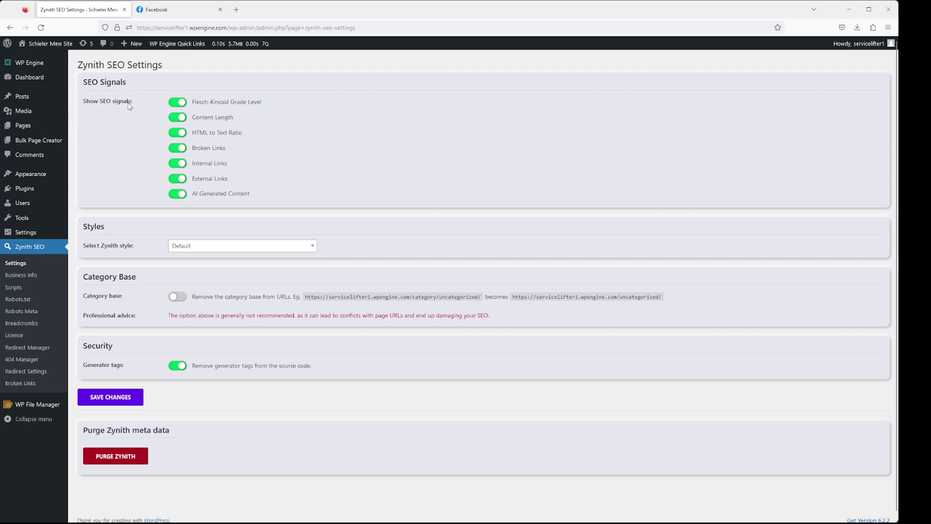
pyautogui.middleClick(45, 127)
# Open the Coke Oro Valley AZ page editor and view its Zynith SEO Schema and Signals tabs
pyautogui.click(175, 9)
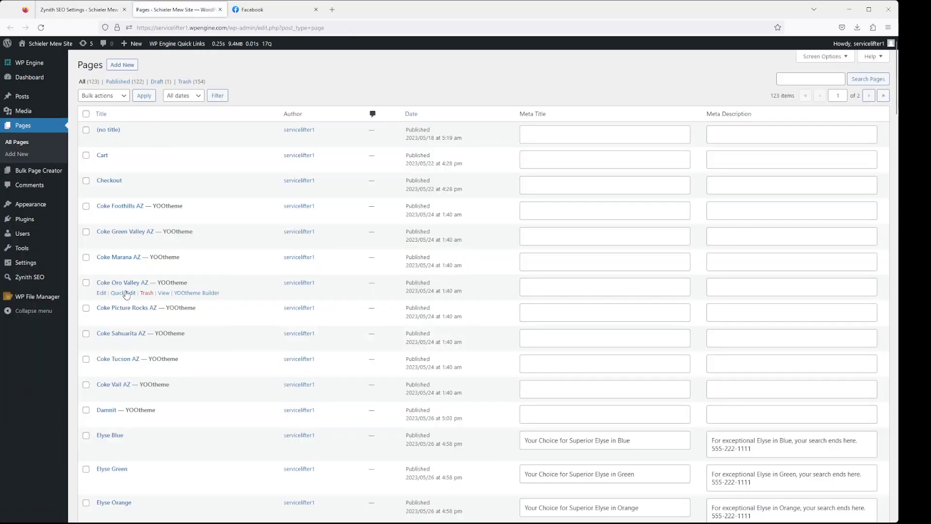
pyautogui.click(127, 283)
pyautogui.scroll(-2, 201, 440)
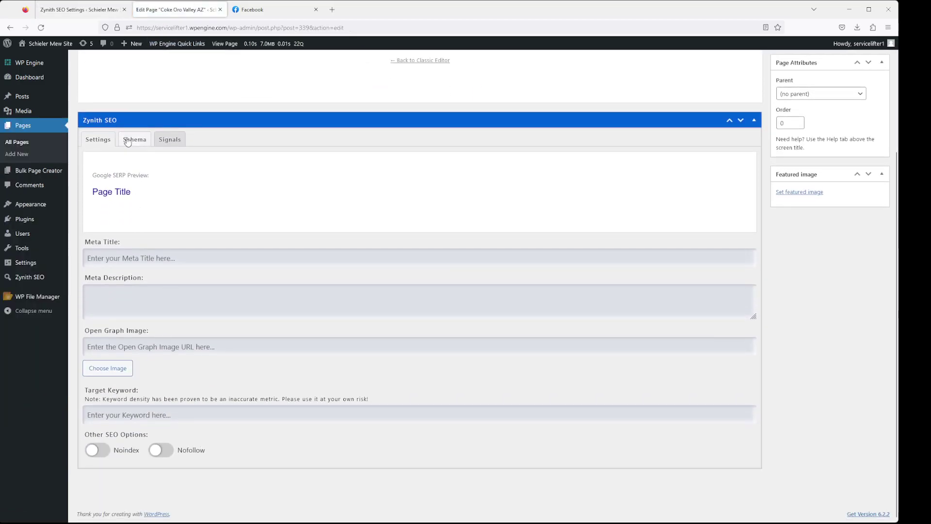
pyautogui.click(132, 141)
pyautogui.click(168, 283)
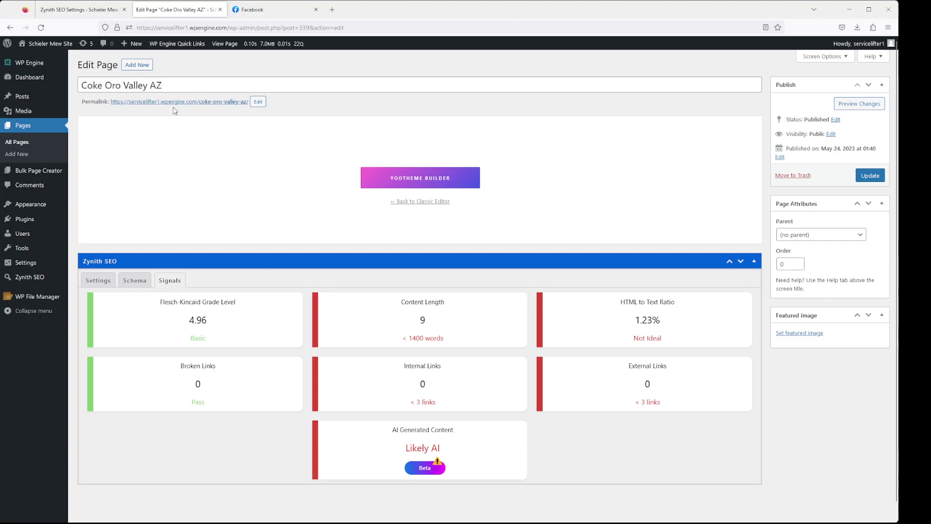
# Select the coke-oro-valley-az slug, then disable all seven SEO signals, Flesch-Kincaid through AI Generated Content, and save
pyautogui.click(258, 102)
pyautogui.moveTo(257, 103); pyautogui.dragTo(202, 103)
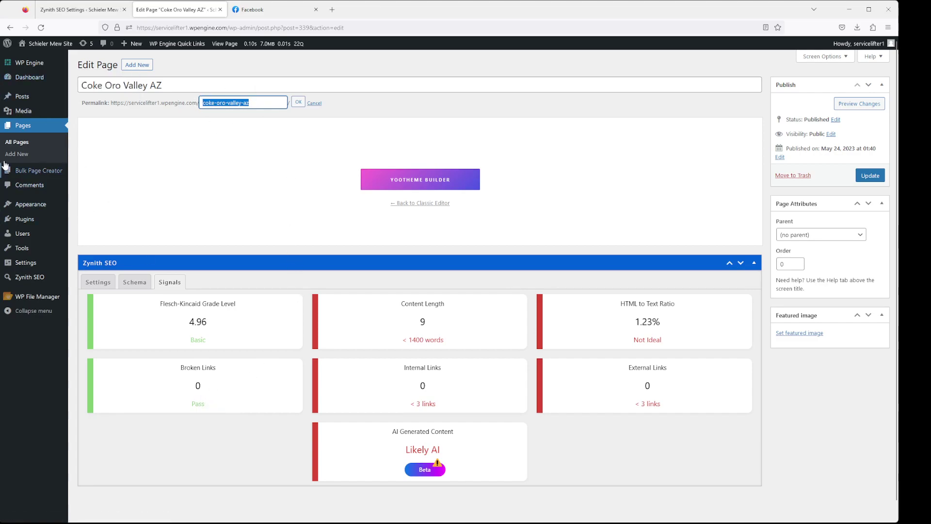
pyautogui.click(79, 9)
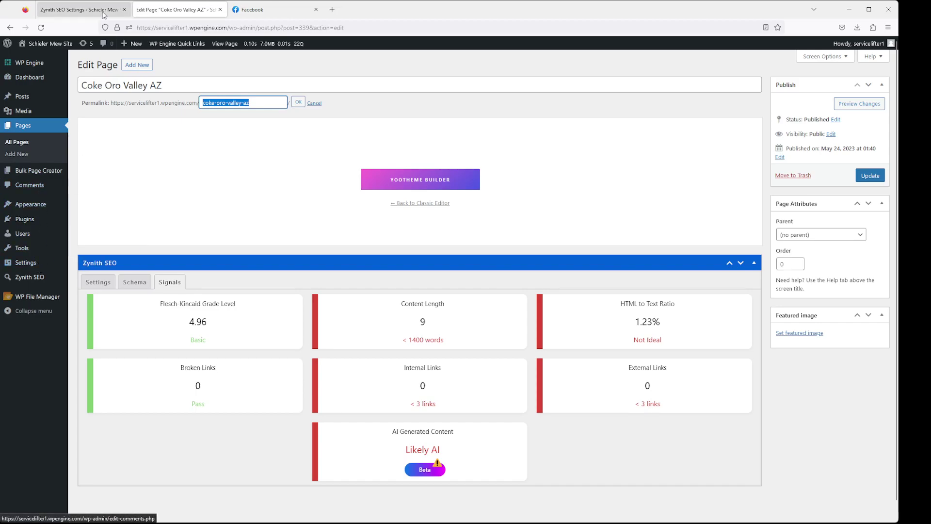
pyautogui.click(176, 101)
pyautogui.click(175, 117)
pyautogui.click(174, 133)
pyautogui.click(174, 148)
pyautogui.click(175, 164)
pyautogui.click(175, 178)
pyautogui.click(174, 193)
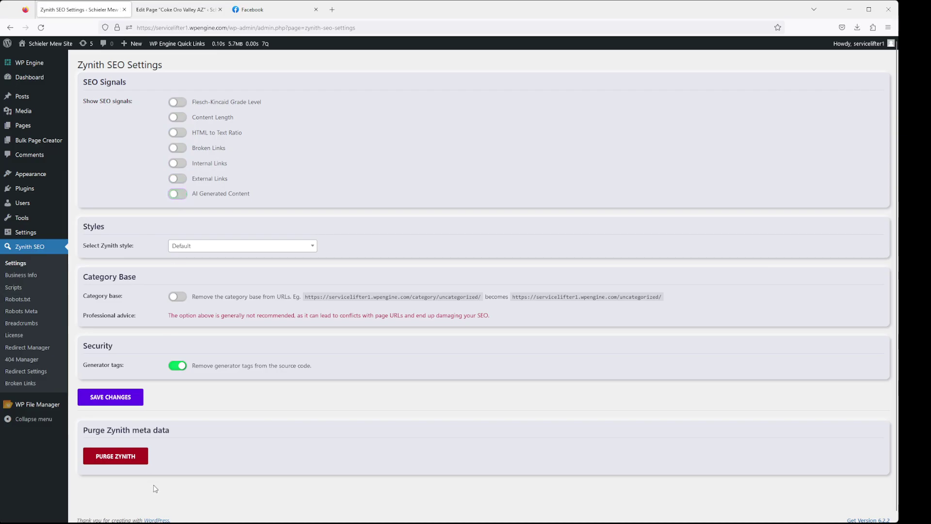
pyautogui.click(119, 406)
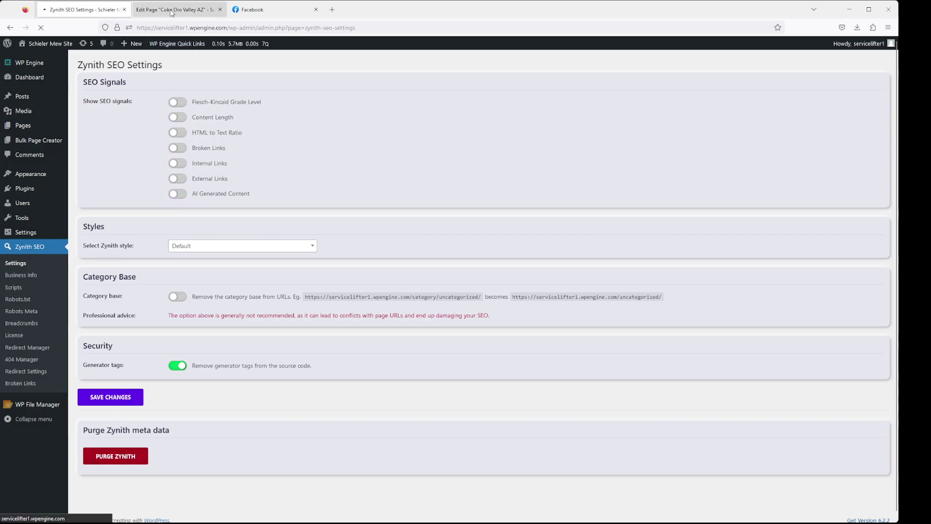
# Revisit the Coke Oro Valley AZ editor's schema and SEO settings, then return to Zynith SEO Settings
pyautogui.click(172, 10)
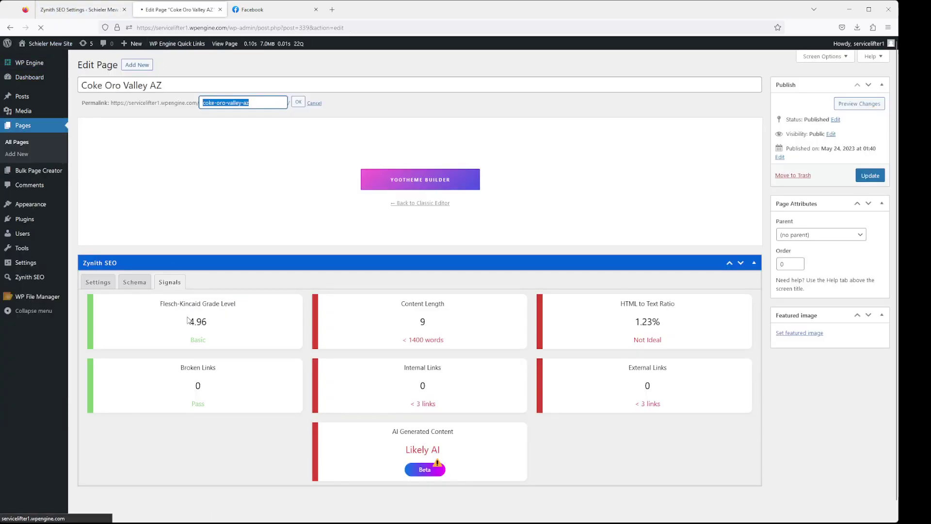
pyautogui.click(134, 281)
pyautogui.click(97, 280)
pyautogui.click(104, 11)
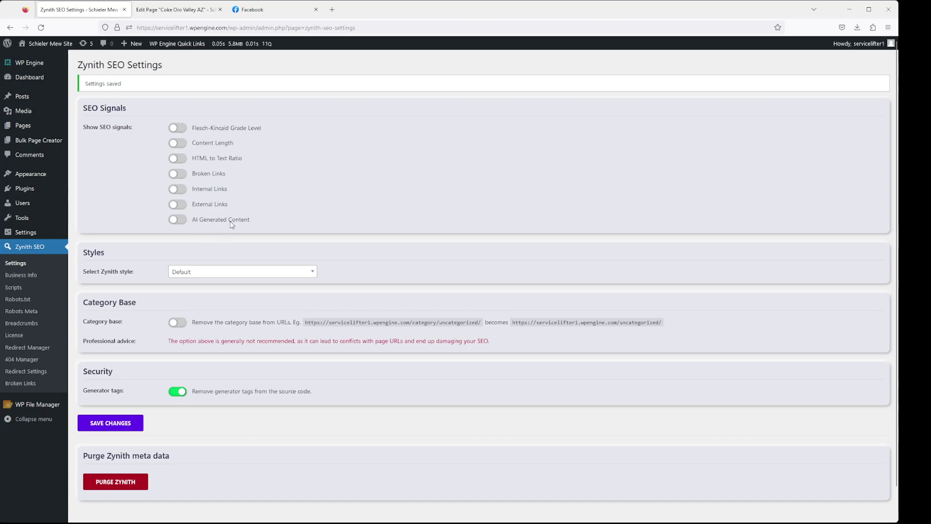
pyautogui.click(312, 273)
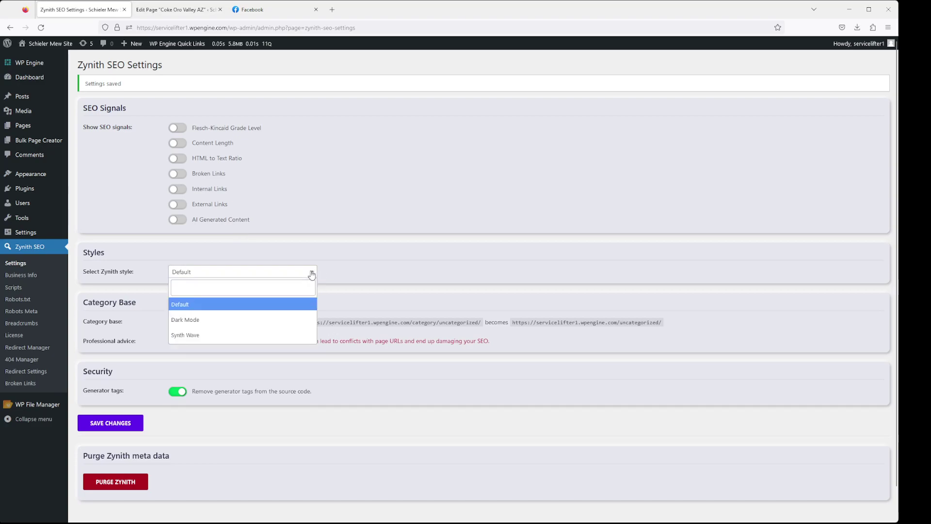
pyautogui.click(221, 320)
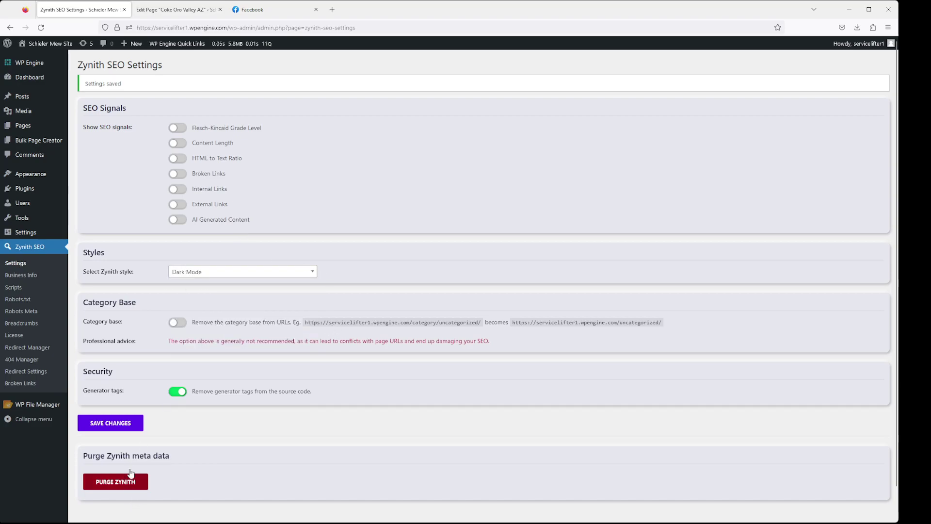
pyautogui.click(121, 426)
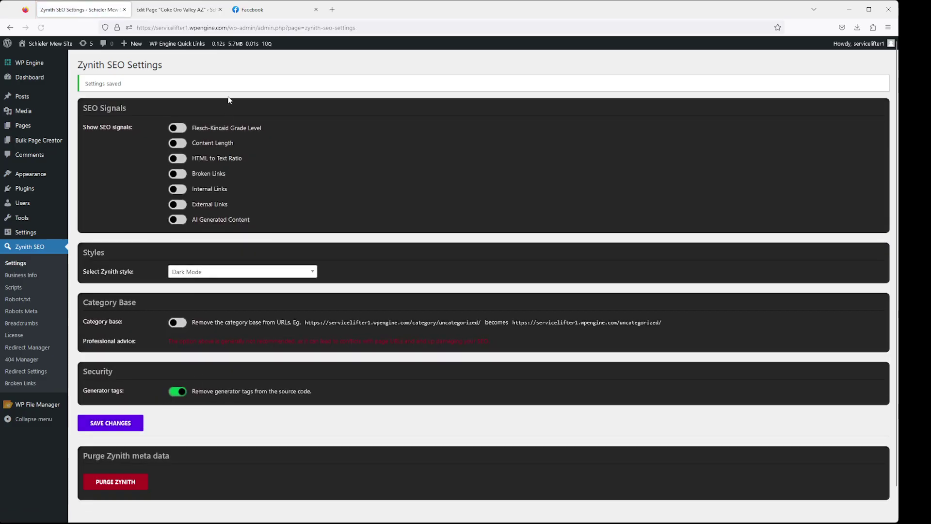
pyautogui.click(283, 274)
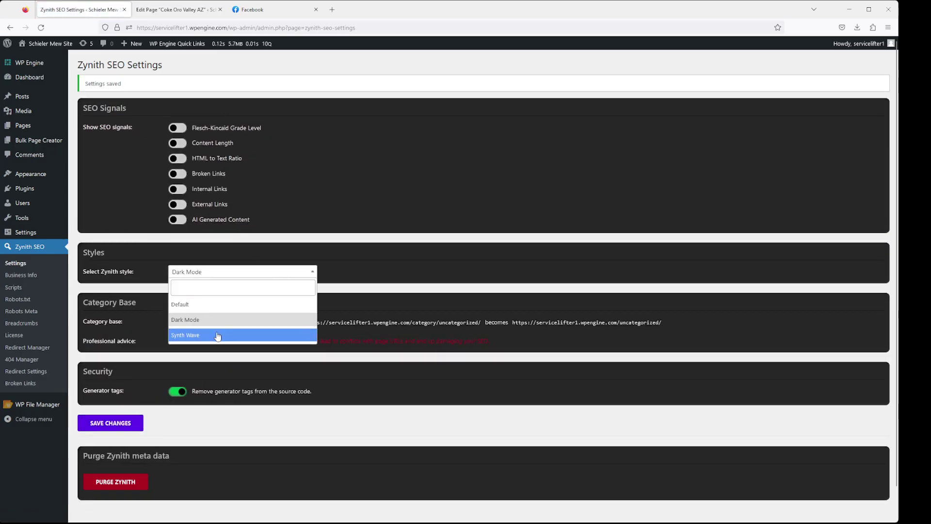
pyautogui.click(243, 333)
pyautogui.click(127, 426)
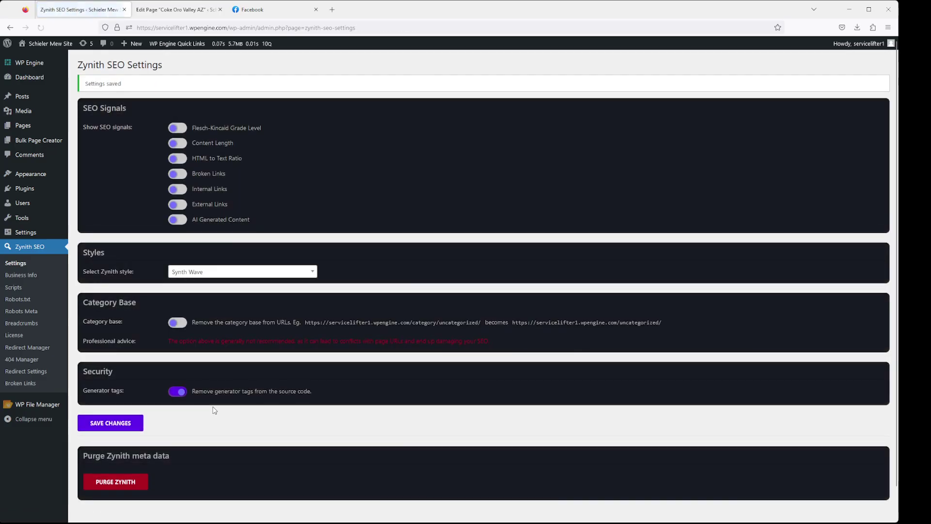
pyautogui.click(159, 15)
pyautogui.click(41, 27)
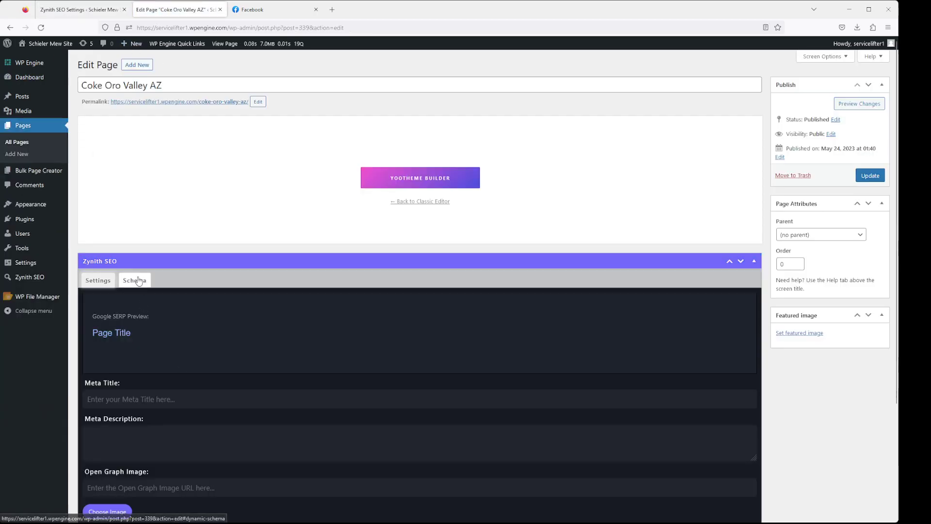
pyautogui.click(138, 281)
pyautogui.click(99, 280)
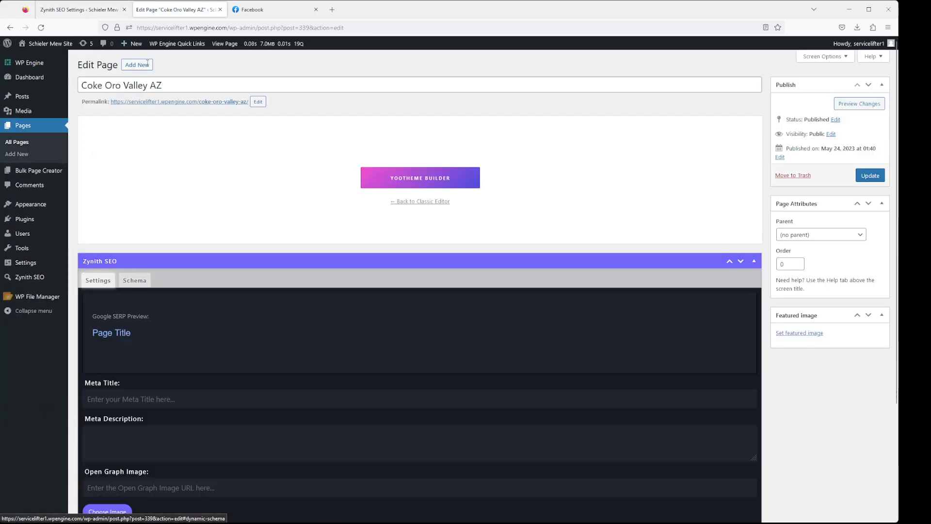
pyautogui.click(79, 9)
pyautogui.click(240, 271)
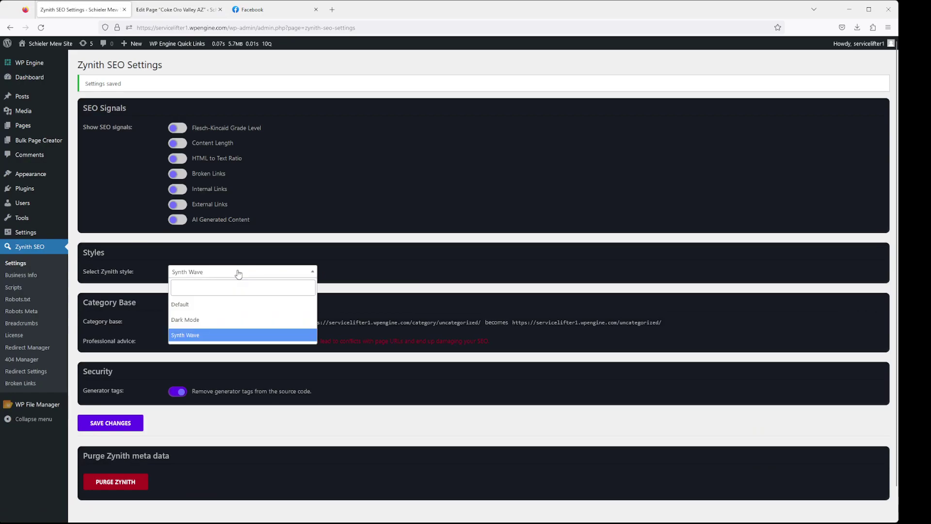
pyautogui.click(213, 304)
pyautogui.click(121, 423)
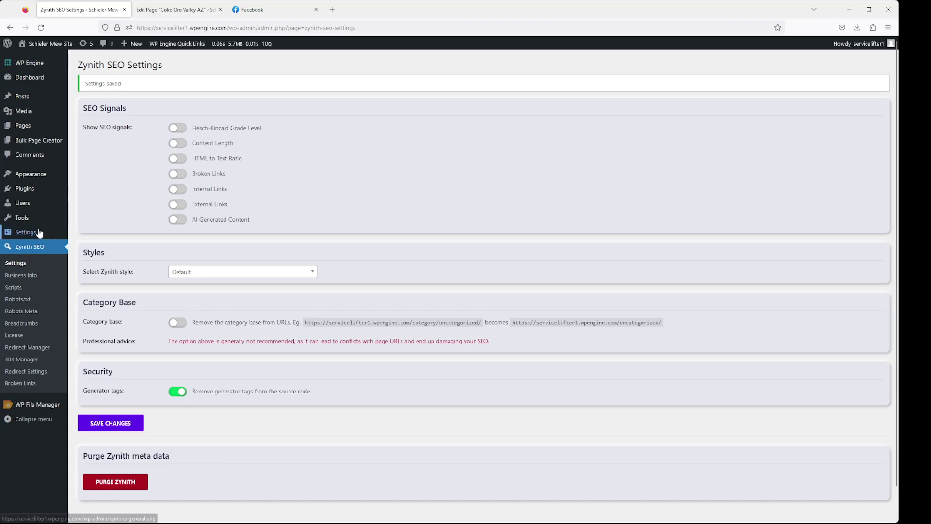
# Open Permalink Settings in a new tab and compare it against the Zynith SEO Settings
pyautogui.moveTo(48, 232)
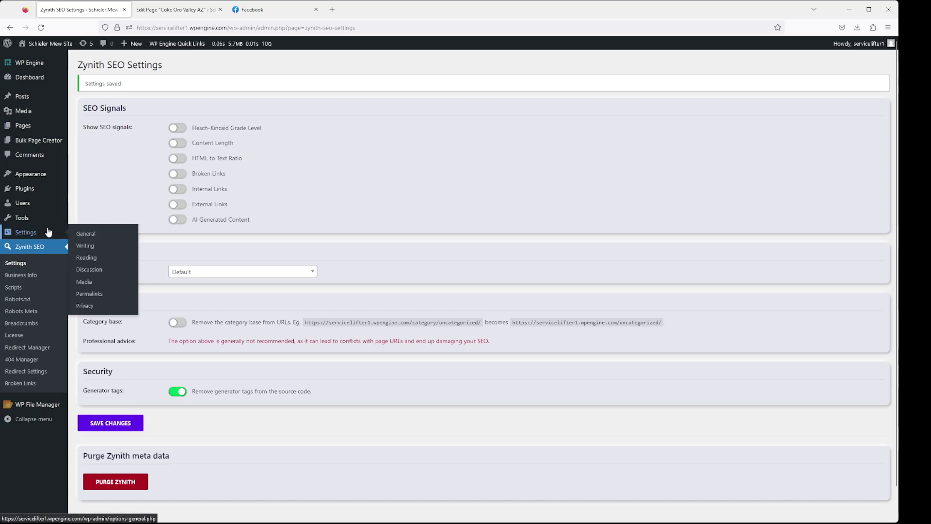
pyautogui.rightClick(100, 297)
pyautogui.click(104, 302)
pyautogui.click(176, 9)
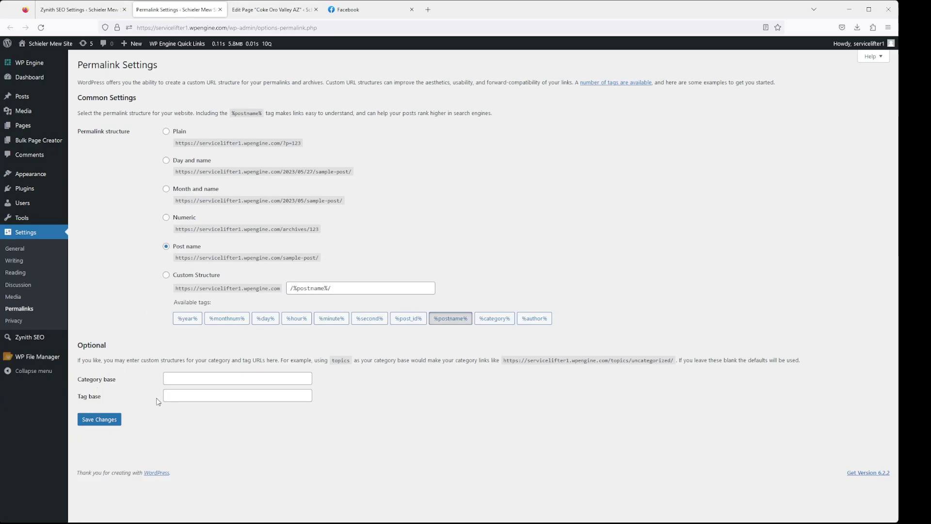
pyautogui.click(80, 10)
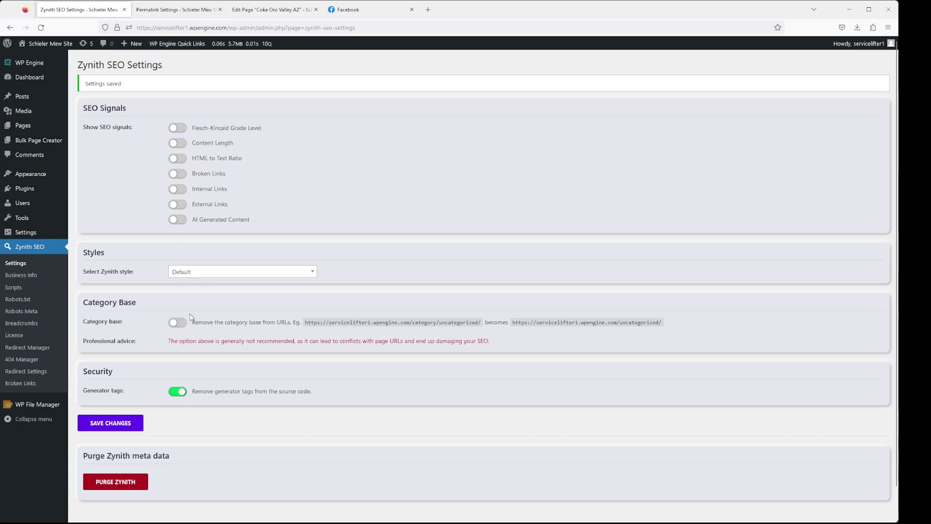
pyautogui.click(184, 10)
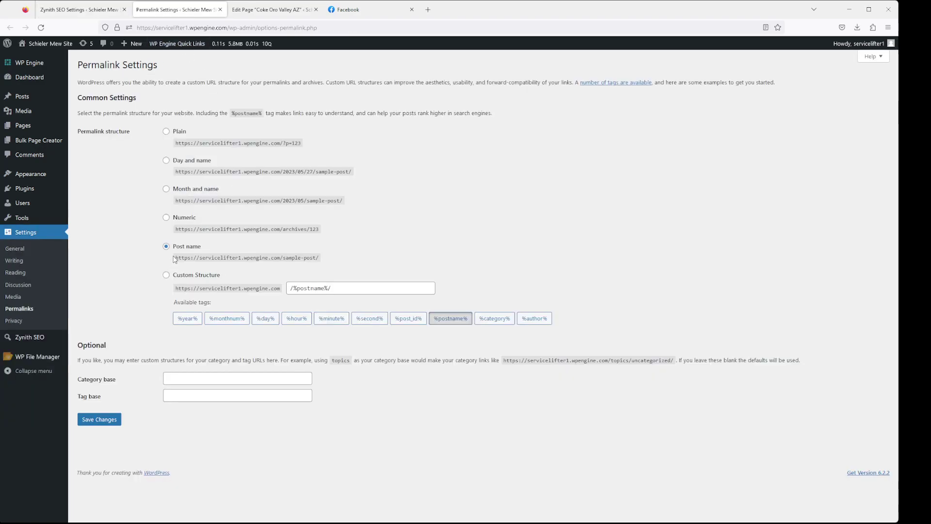
pyautogui.hotkey('ctrl', 'shift', 'Tab')
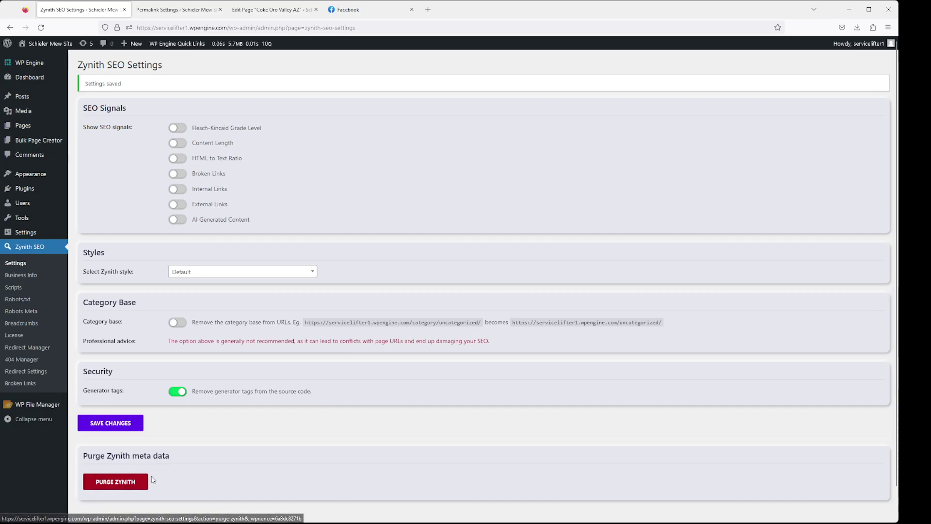
# Cycle through the open tabs, browse the Pages list, and return to the Coke Oro Valley AZ editor
pyautogui.hotkey('ctrl', 'Tab')
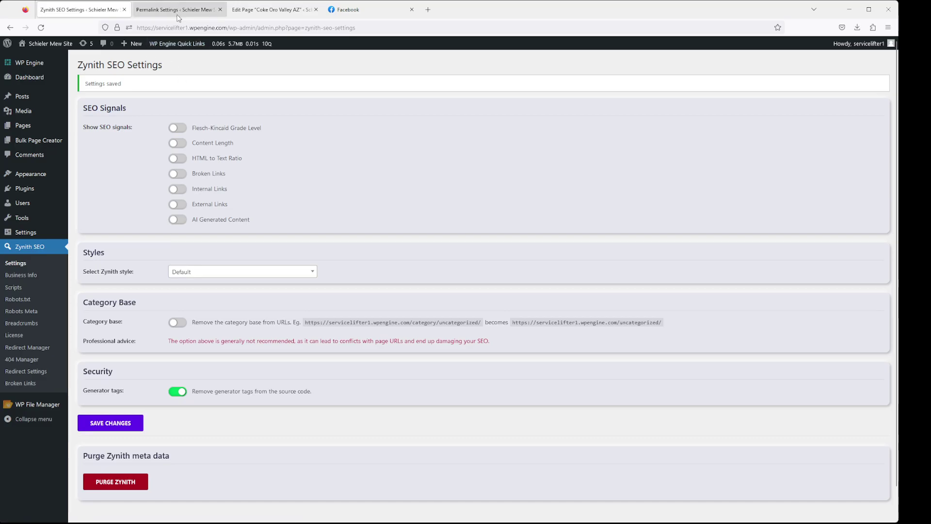
pyautogui.hotkey('ctrl', 'Tab')
pyautogui.hotkey('ctrl', 'shift', 'Tab')
pyautogui.click(23, 125)
pyautogui.scroll(-5, 721, 431)
pyautogui.scroll(-6, 721, 432)
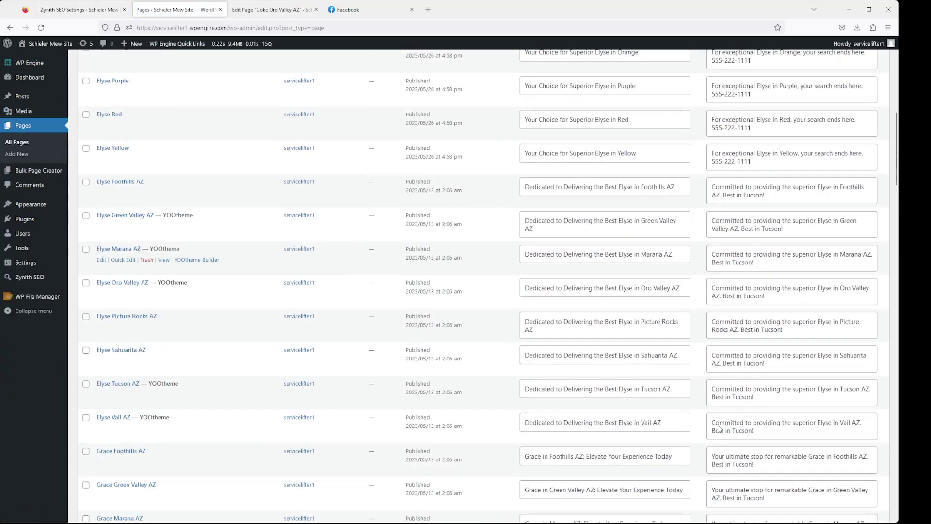
pyautogui.scroll(-6, 736, 289)
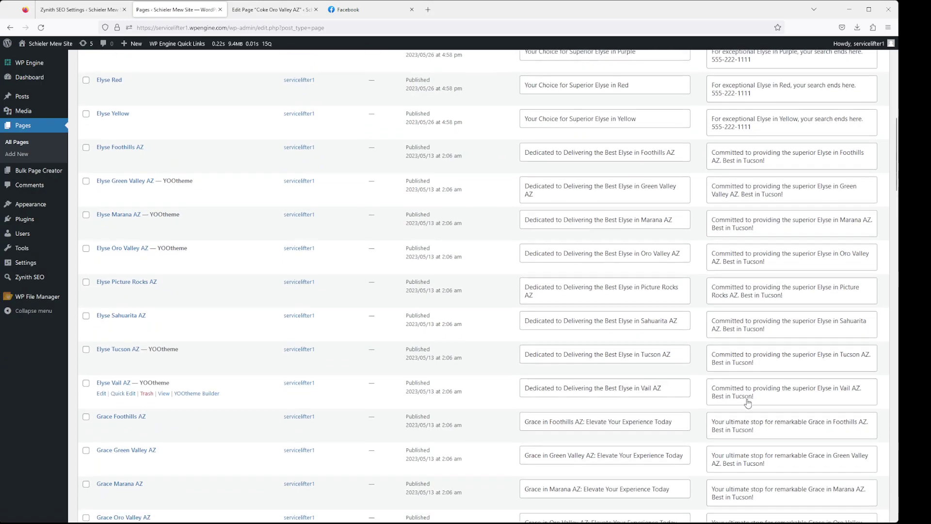
pyautogui.click(269, 10)
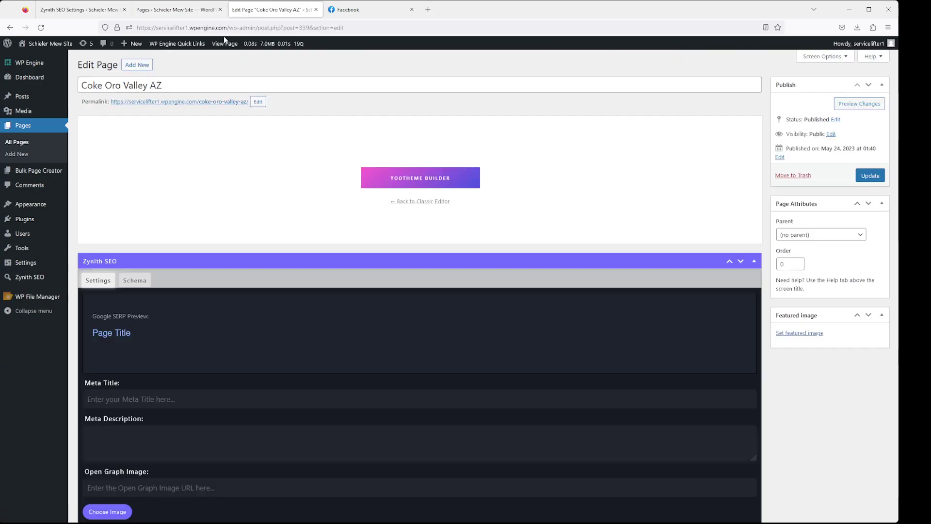
# Run PURGE ZYNITH on the Zynith SEO Settings page and confirm with OK
pyautogui.click(176, 10)
pyautogui.click(90, 10)
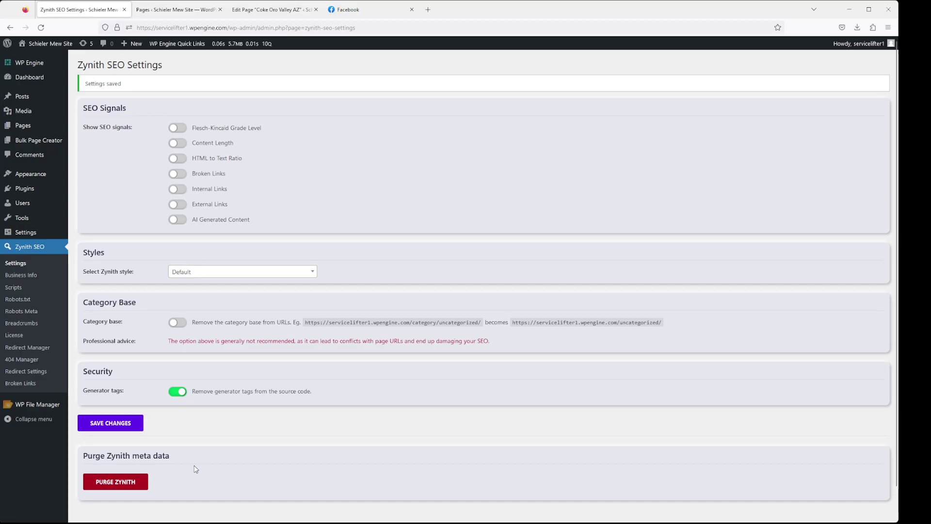
pyautogui.click(126, 489)
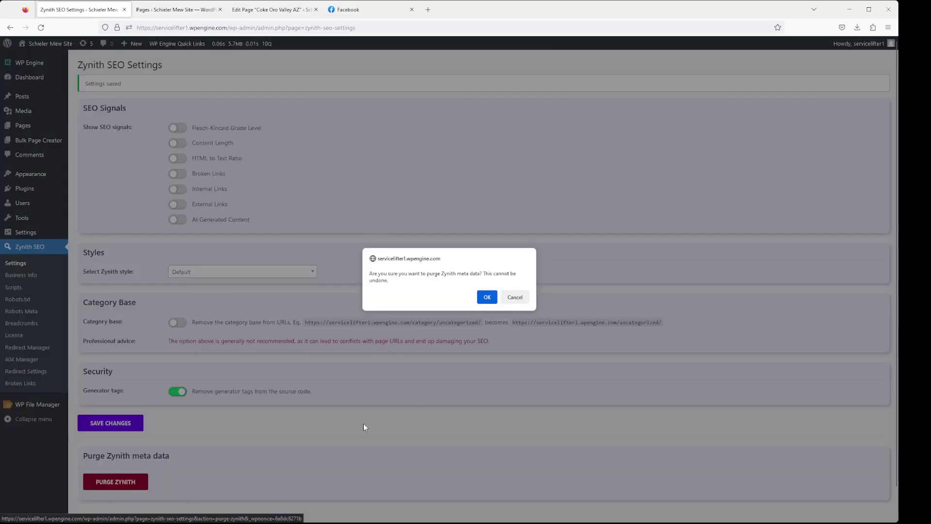
pyautogui.click(484, 293)
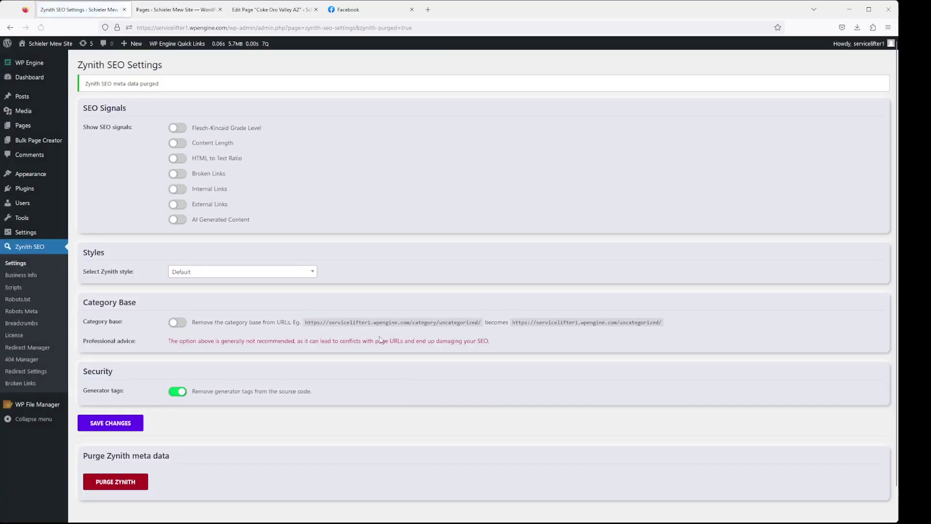
# Reload the Pages list to refresh its Meta Title and Meta Description columns
pyautogui.hotkey('ctrl', 'Tab')
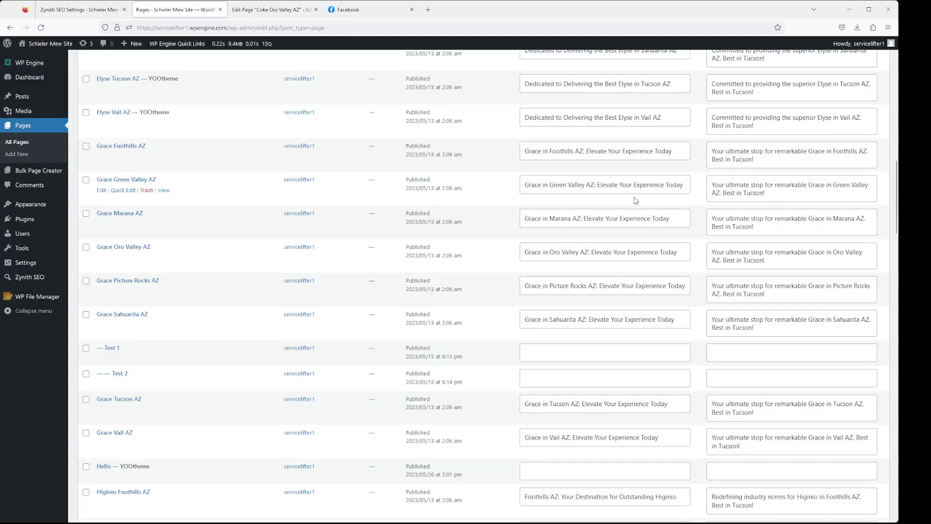
pyautogui.moveTo(648, 185); pyautogui.dragTo(571, 185)
pyautogui.scroll(-9, 697, 251)
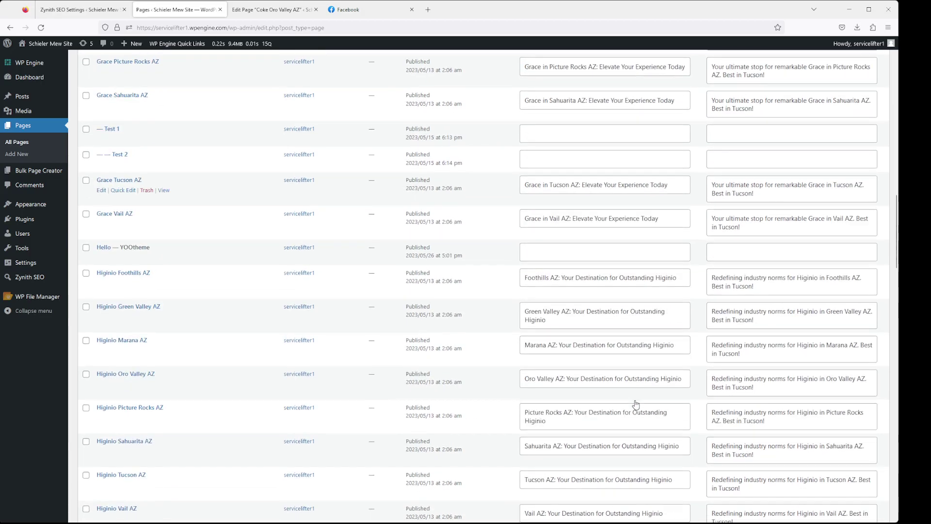
pyautogui.scroll(5, 640, 416)
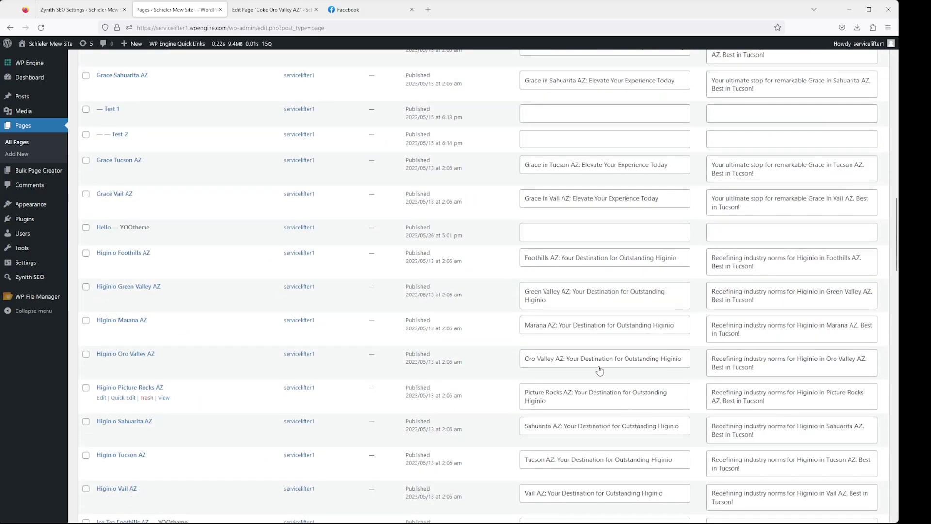
pyautogui.scroll(1, 640, 416)
pyautogui.click(41, 27)
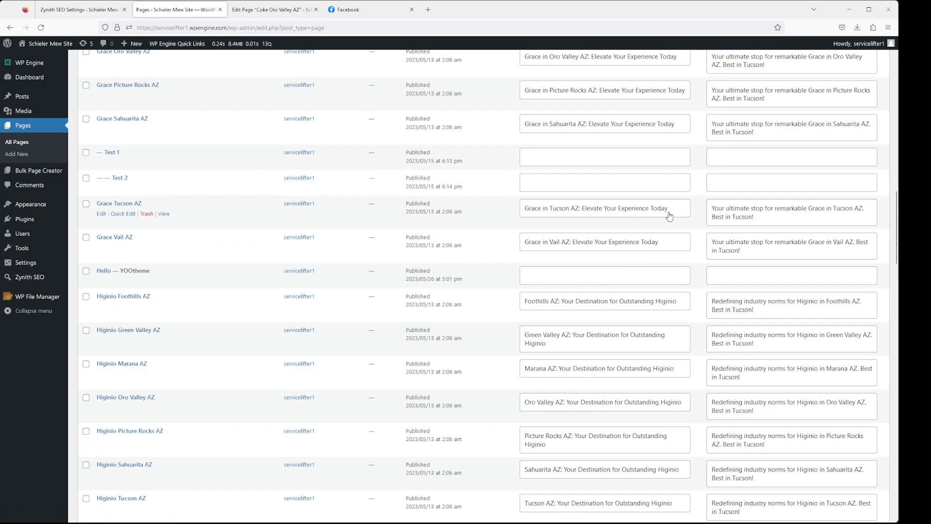
# Open Grace Tucson AZ's editor, go back, and reload the Pages list twice
pyautogui.click(114, 204)
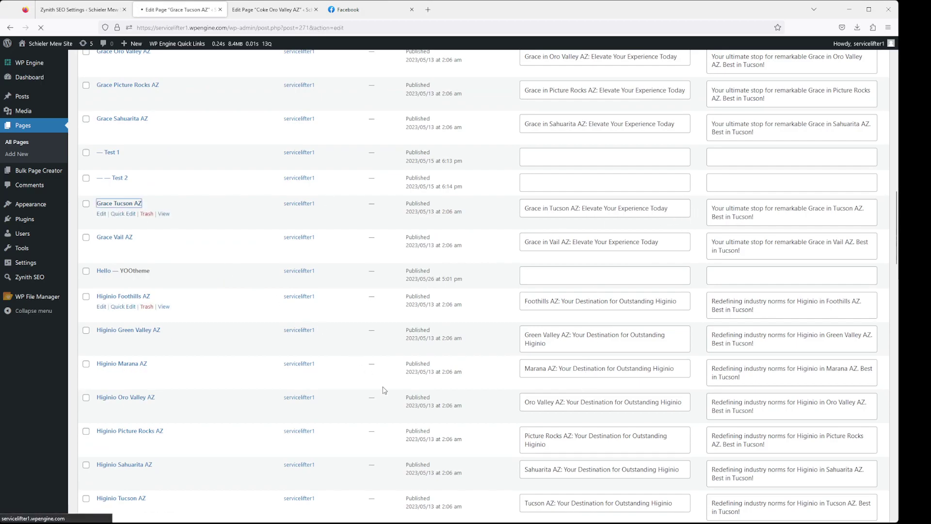
pyautogui.scroll(-5, 409, 429)
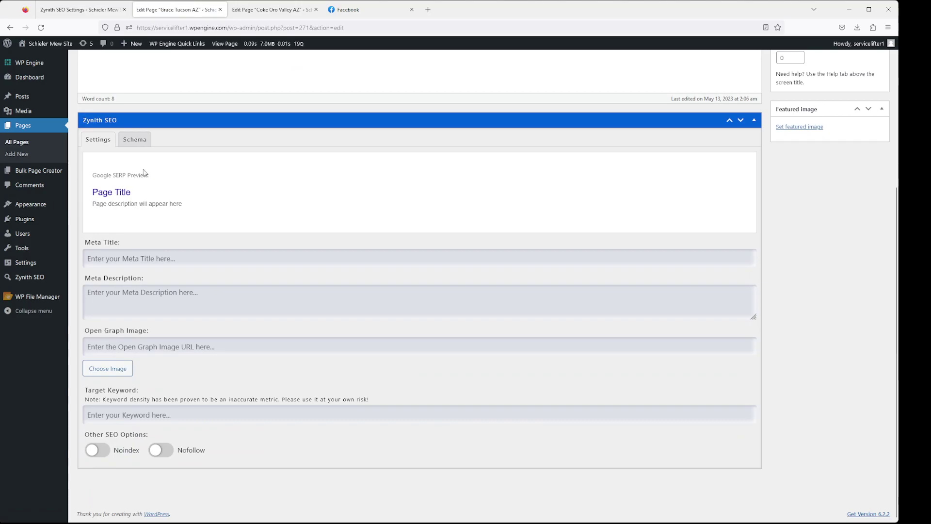
pyautogui.click(9, 28)
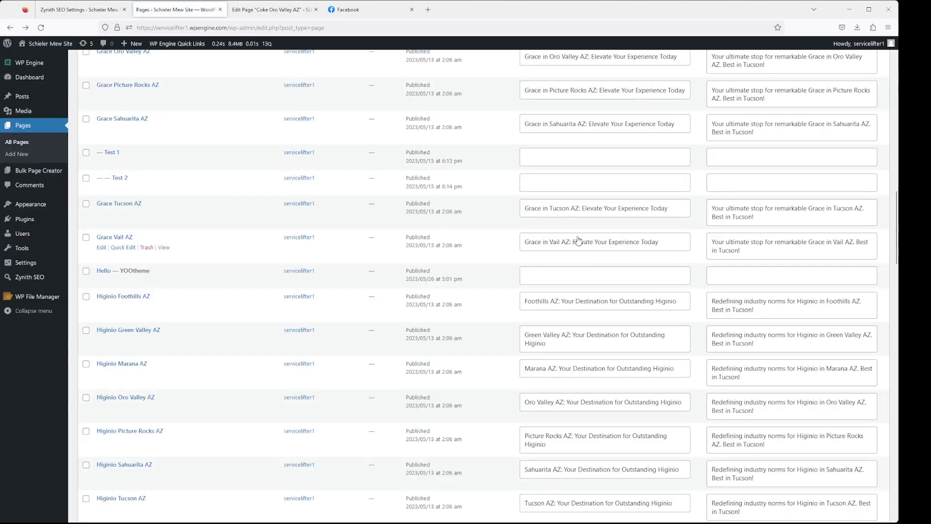
pyautogui.click(40, 28)
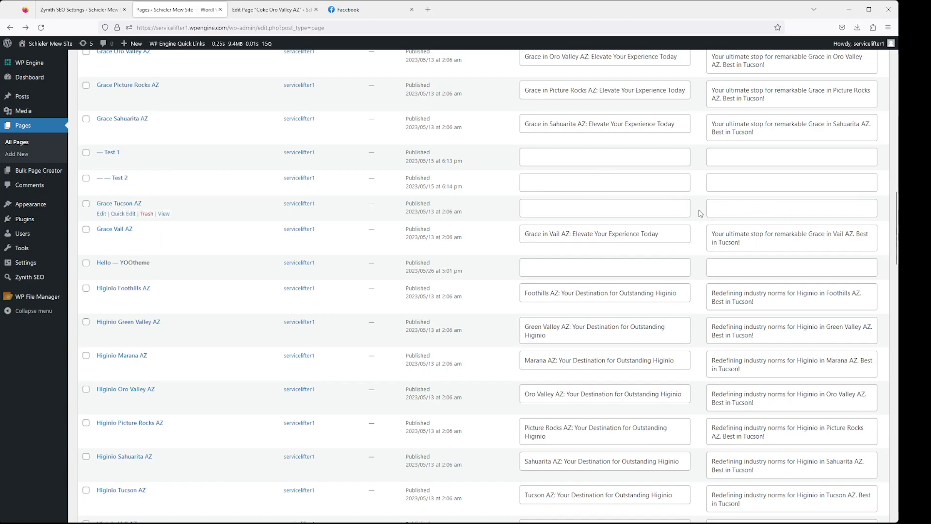
pyautogui.click(40, 27)
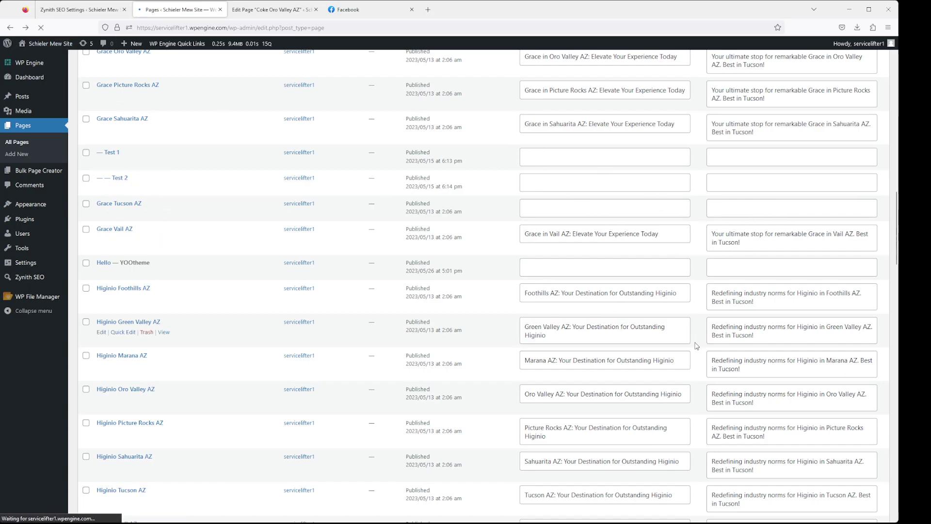
# Open Elyse Sahuarita AZ's editor, step Back and Forward, and return to the Pages list
pyautogui.click(652, 327)
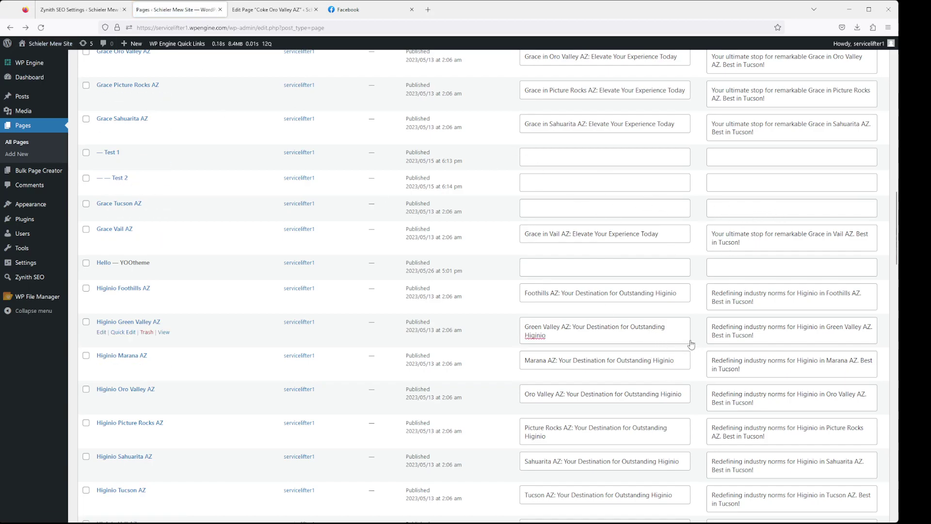
pyautogui.scroll(2, 155, 335)
pyautogui.scroll(5, 152, 218)
pyautogui.click(124, 153)
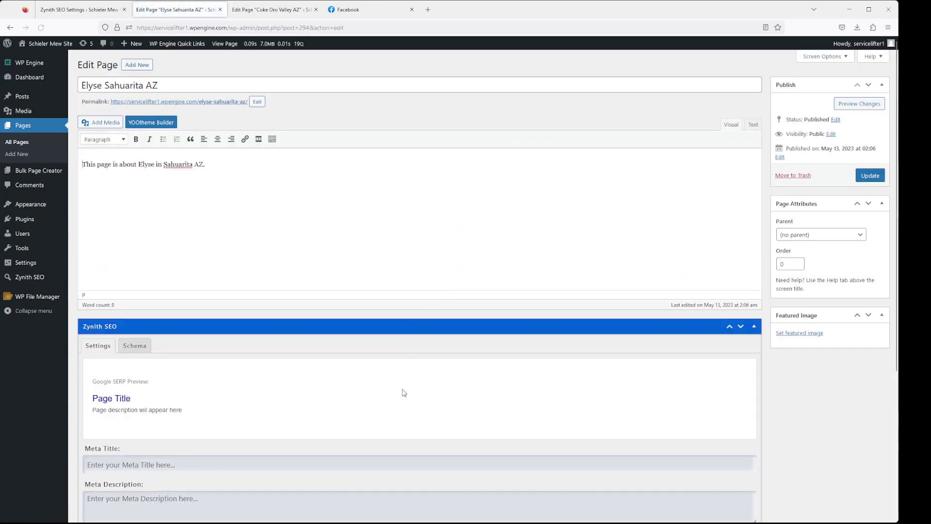
pyautogui.scroll(-5, 400, 388)
pyautogui.click(10, 28)
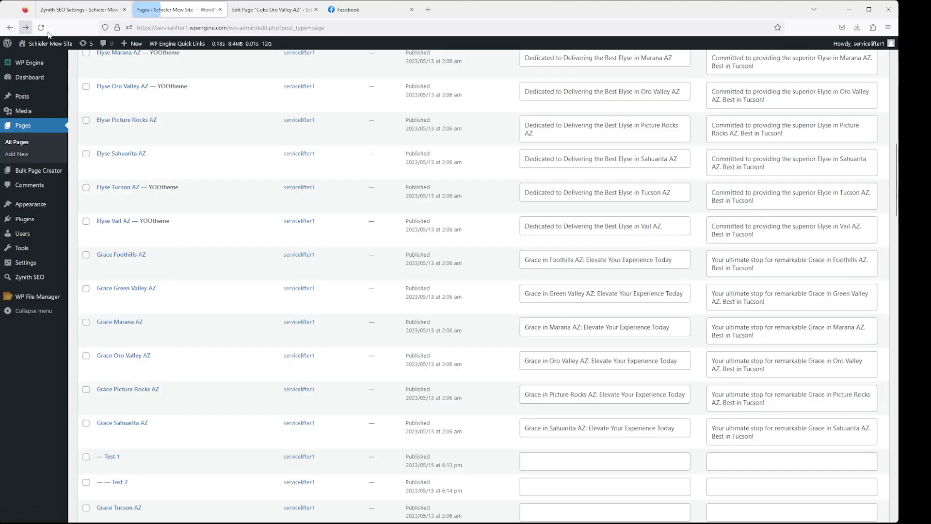
pyautogui.click(26, 28)
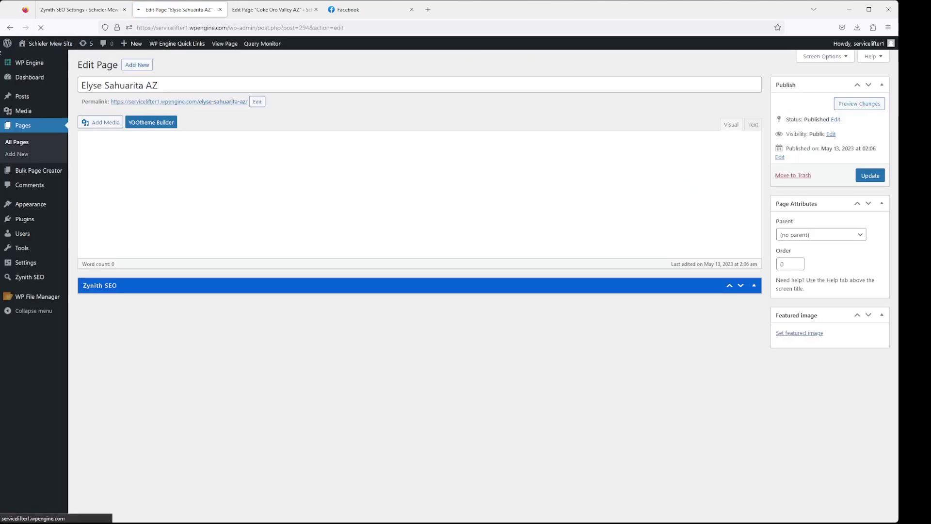
pyautogui.click(10, 27)
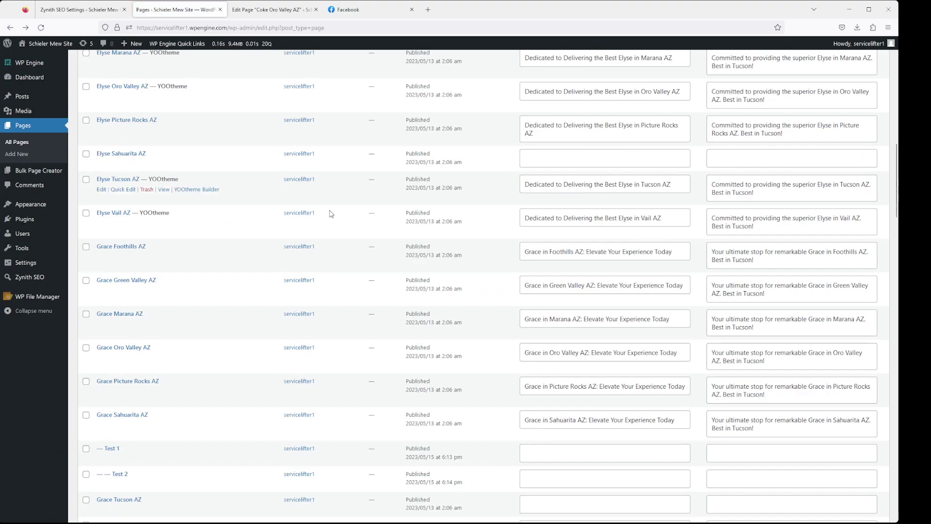
# Open Zynith SEO's Business Info form and focus the business name field
pyautogui.click(87, 9)
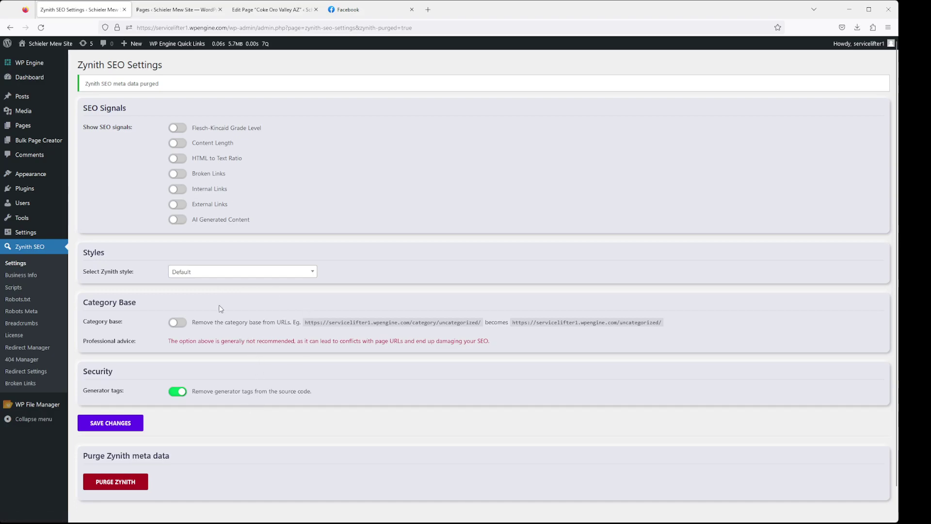
pyautogui.click(38, 278)
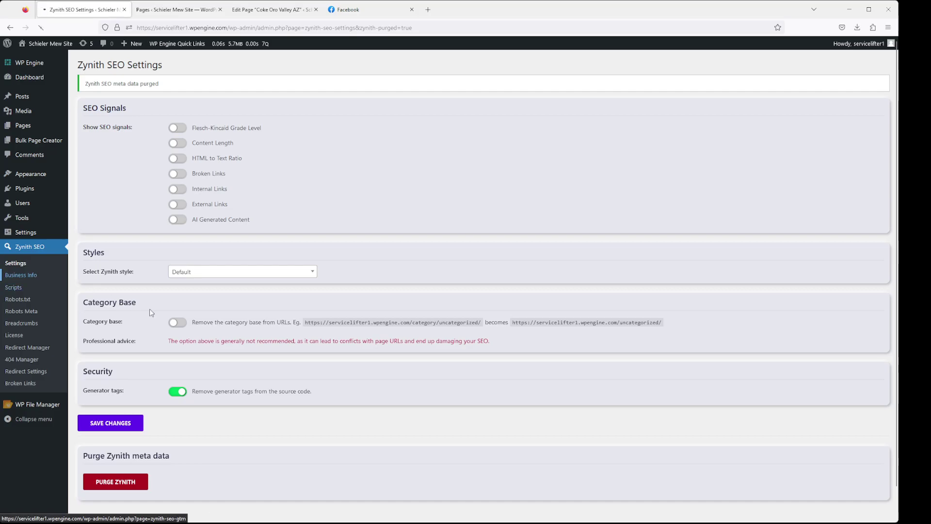
pyautogui.click(206, 103)
# Insert a Local Business schema template on the Elyse Sahuarita AZ page
pyautogui.click(201, 121)
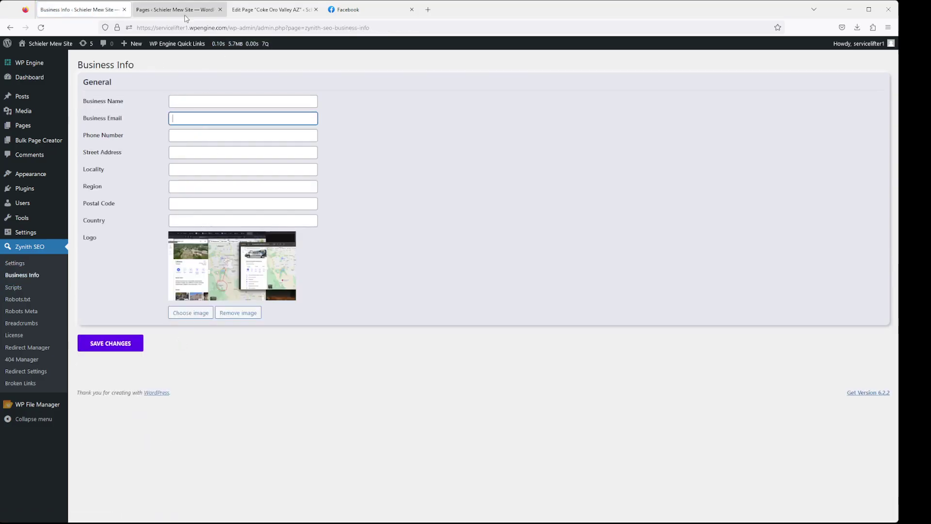
pyautogui.click(185, 11)
pyautogui.click(121, 154)
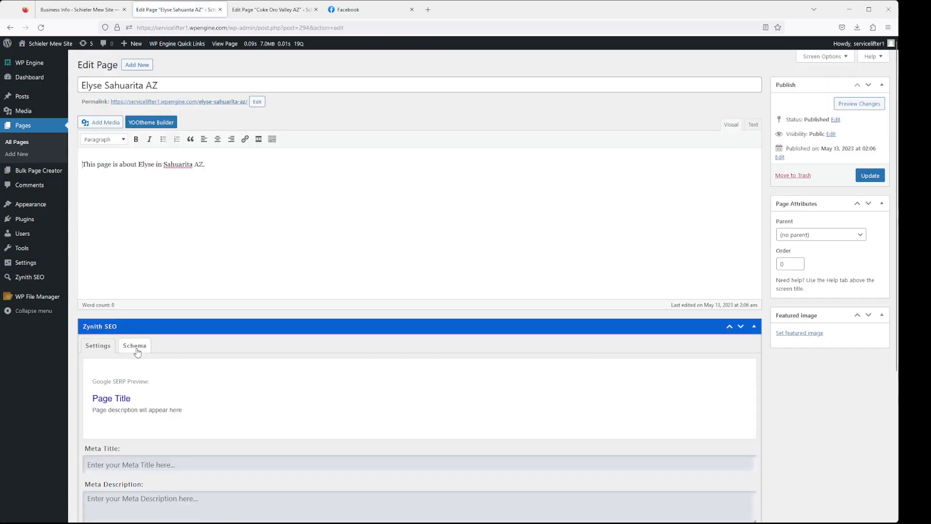
pyautogui.click(135, 346)
pyautogui.scroll(-1, 231, 428)
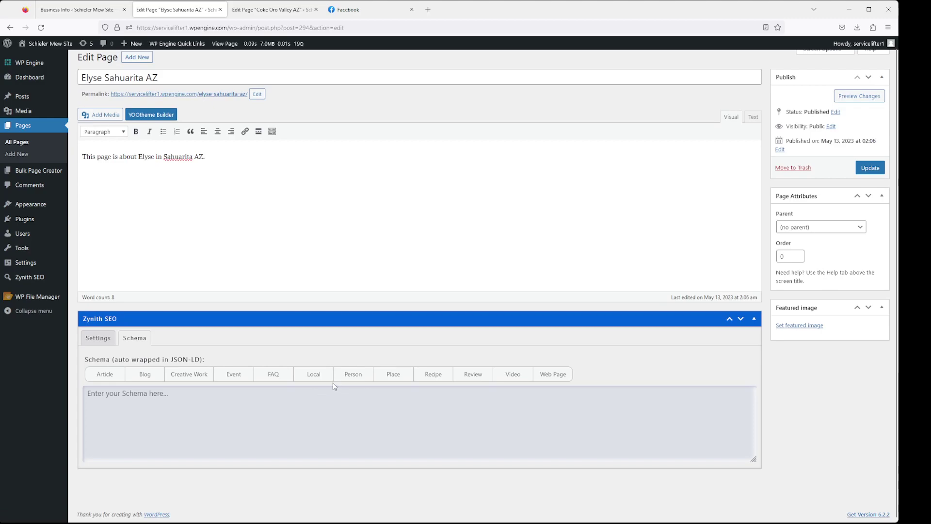
pyautogui.click(301, 376)
pyautogui.scroll(-5, 246, 431)
pyautogui.scroll(2, 170, 391)
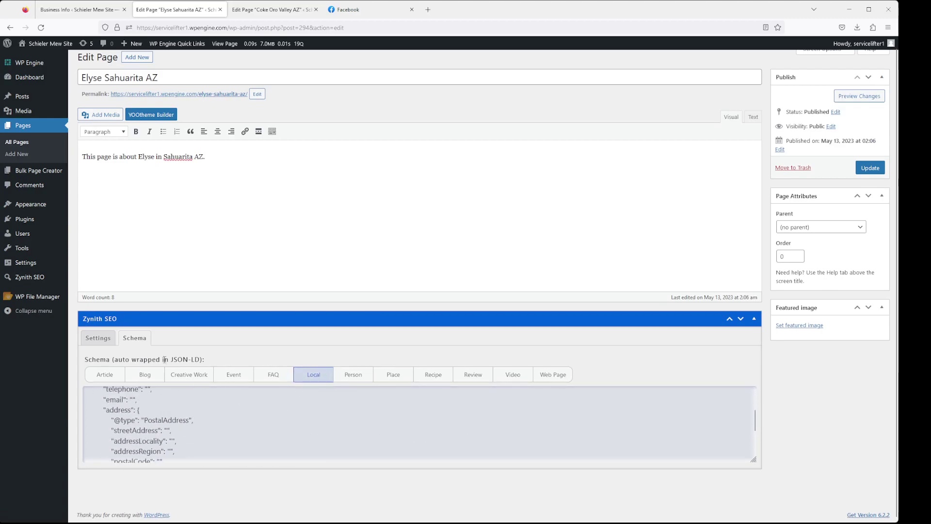
pyautogui.click(271, 9)
# Enter business name Acme Plumbing plus the business email and phone number, and save
pyautogui.click(78, 10)
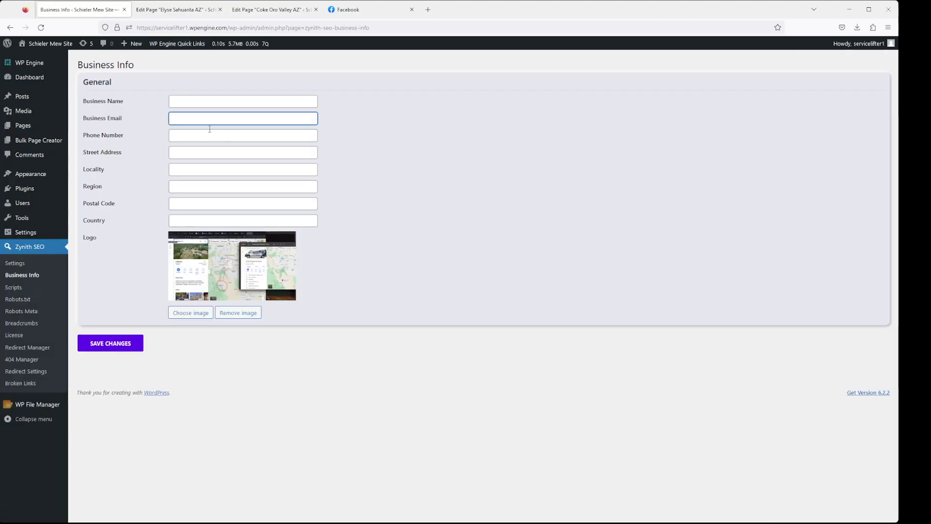
pyautogui.click(209, 101)
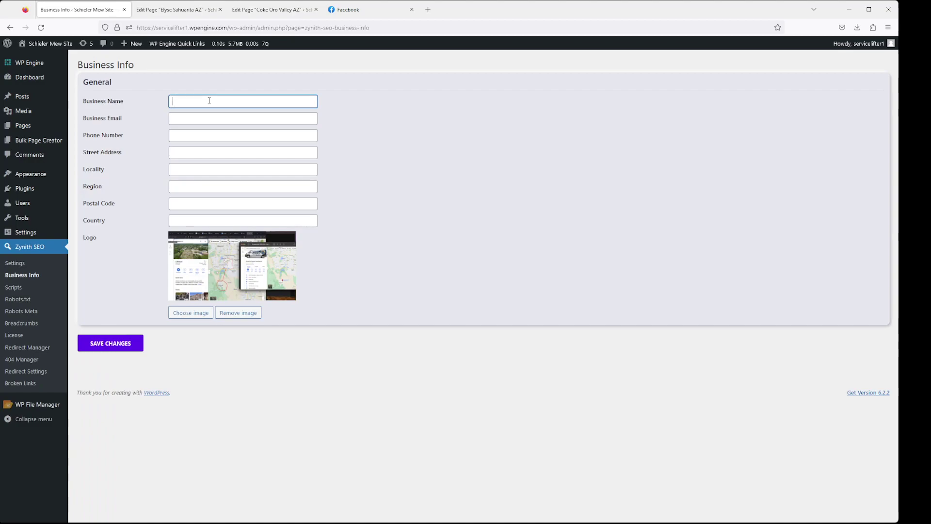
pyautogui.write('Acme Plumbing')
pyautogui.press('Tab')
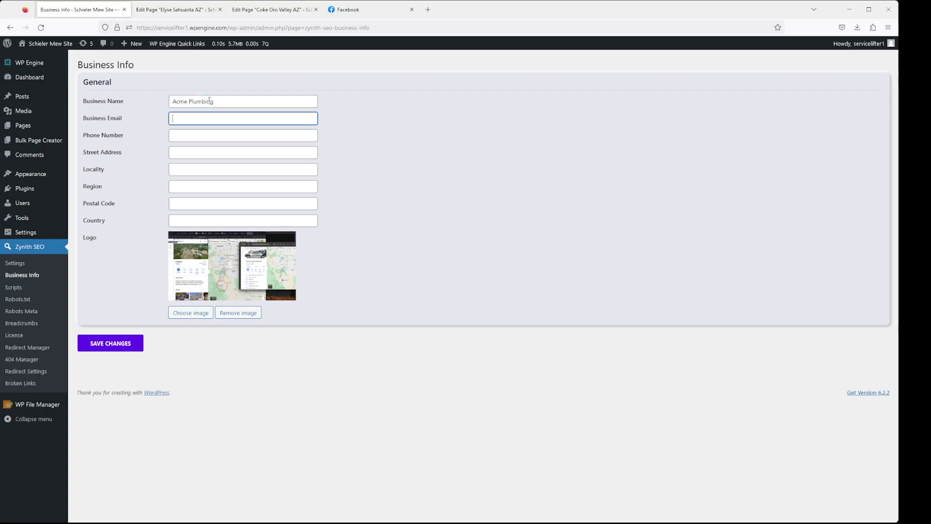
pyautogui.press('Tab')
pyautogui.write('5205555555')
pyautogui.click(220, 152)
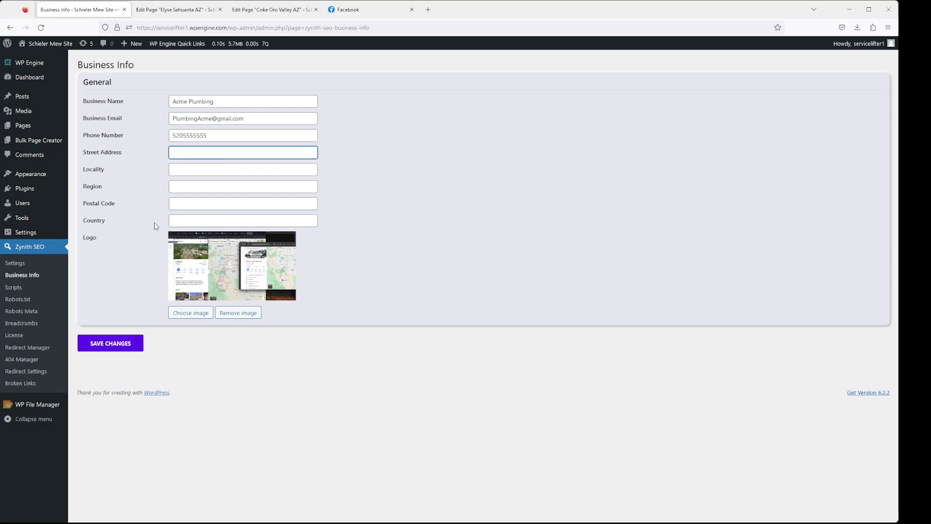
pyautogui.click(140, 343)
pyautogui.click(175, 10)
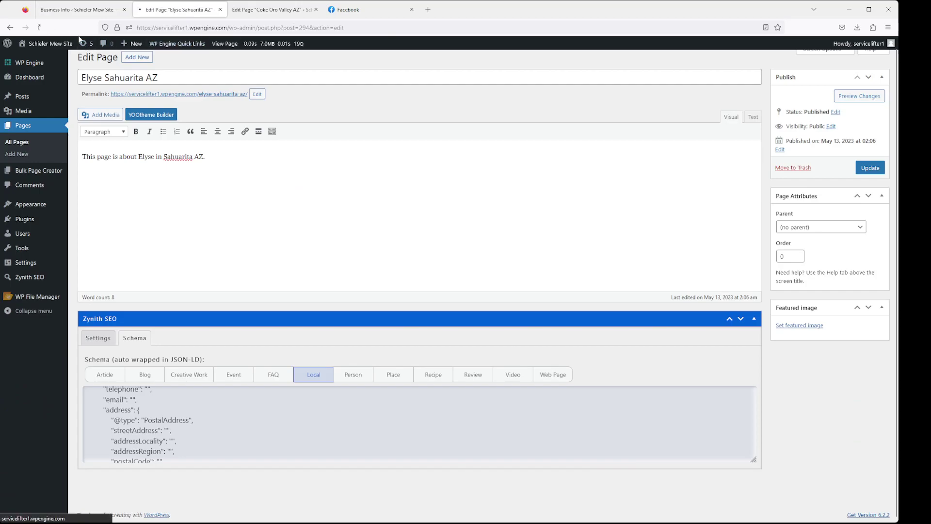
# Apply the Local Business schema type on the page and review its business details
pyautogui.scroll(-2, 335, 348)
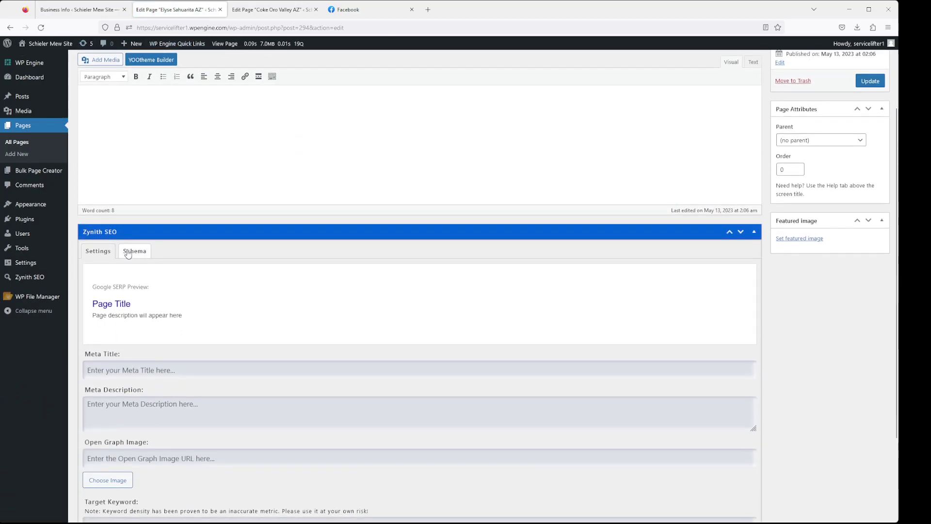
pyautogui.click(127, 252)
pyautogui.click(310, 383)
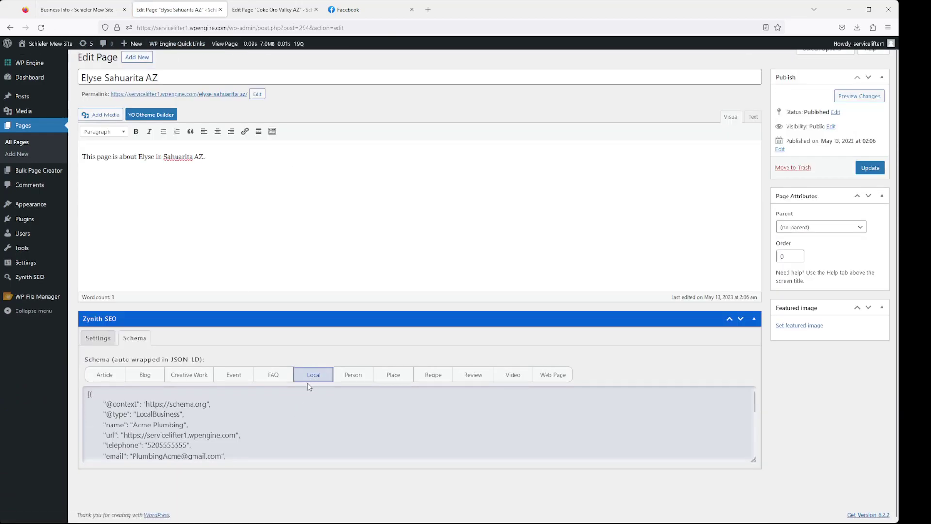
pyautogui.moveTo(227, 456); pyautogui.dragTo(91, 405)
pyautogui.click(216, 427)
# Step through Business Info's Street Address, Locality, Region, Postal Code and Country fields
pyautogui.click(78, 10)
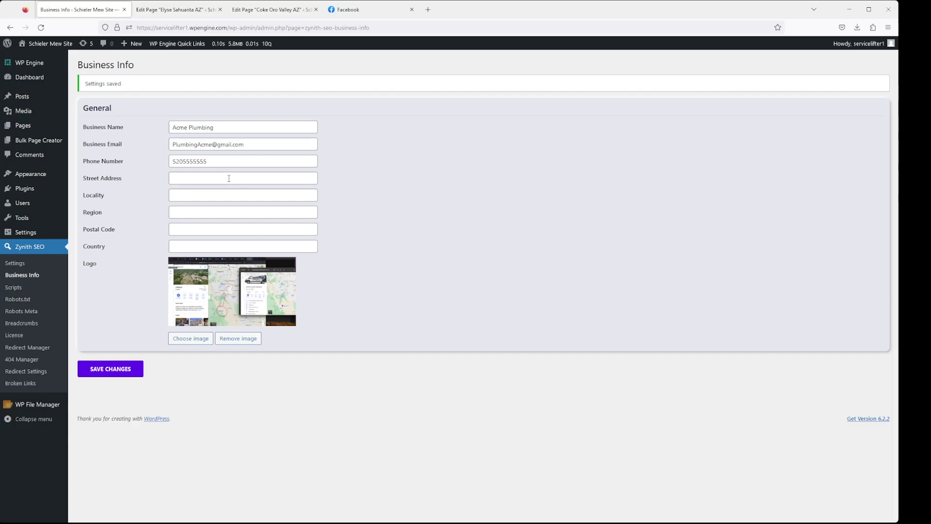
pyautogui.click(237, 183)
pyautogui.click(235, 199)
pyautogui.click(230, 214)
pyautogui.click(231, 230)
pyautogui.click(230, 245)
# Open the Zynith SEO Scripts page and place the caret in the GTM Header Script box
pyautogui.click(35, 289)
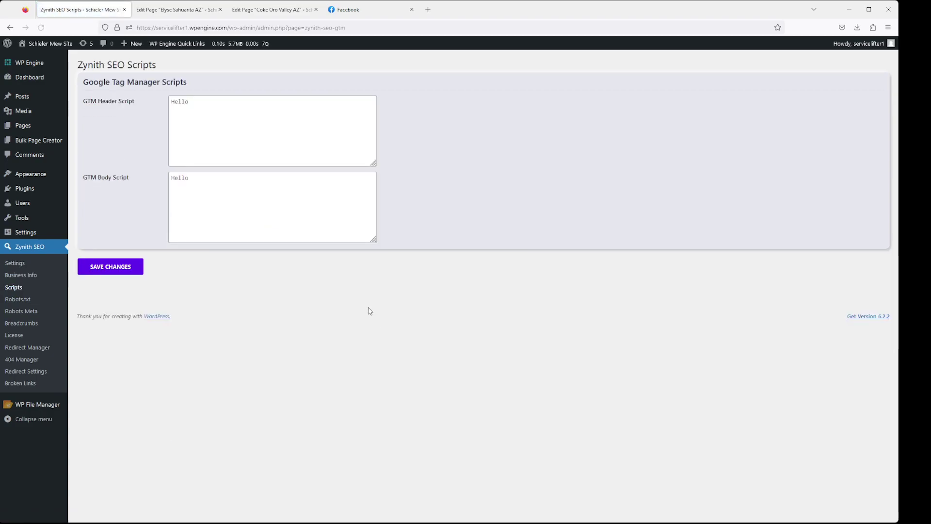
pyautogui.moveTo(189, 83); pyautogui.dragTo(97, 93)
pyautogui.click(146, 108)
pyautogui.moveTo(149, 108); pyautogui.dragTo(85, 177)
pyautogui.click(225, 131)
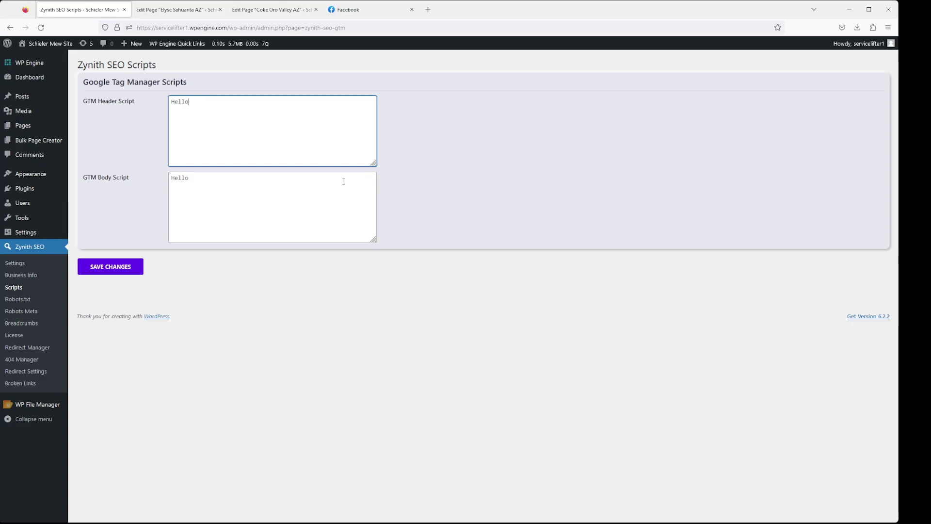
# Delete 'Hello' from both the GTM Header Script and GTM Body Script boxes
pyautogui.moveTo(211, 105); pyautogui.dragTo(161, 104)
pyautogui.press('BackSpace')
pyautogui.moveTo(209, 190); pyautogui.dragTo(152, 176)
pyautogui.press('BackSpace')
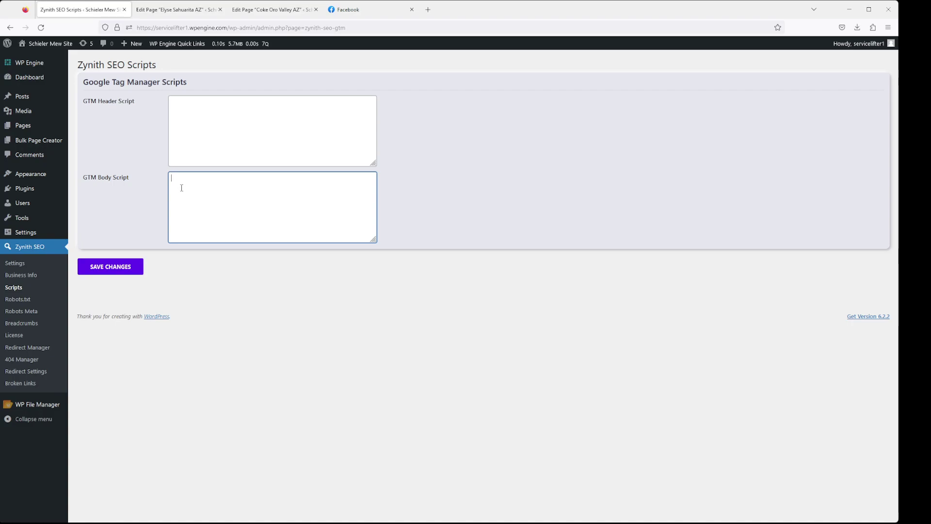
# Check that the GTM Header and Body Script boxes are now empty
pyautogui.click(199, 116)
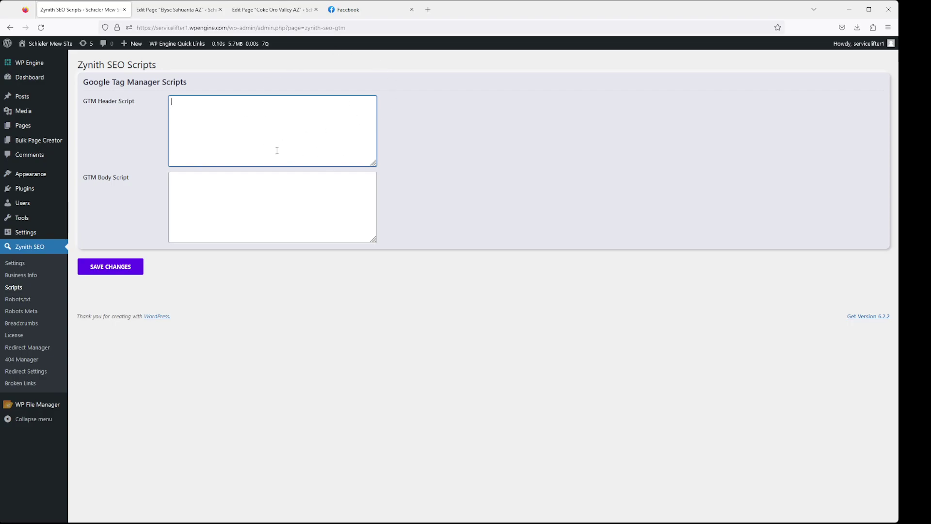
pyautogui.moveTo(199, 83); pyautogui.dragTo(83, 83)
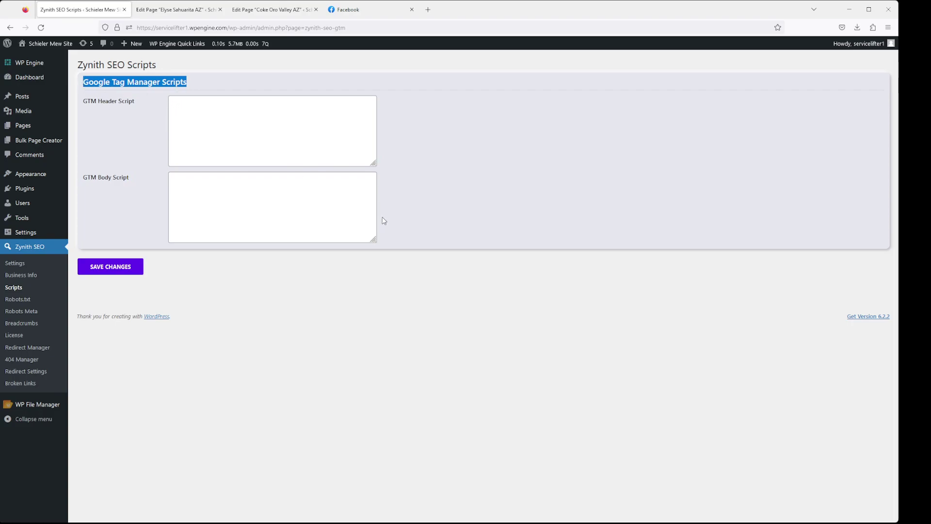
pyautogui.click(421, 112)
pyautogui.click(287, 116)
pyautogui.click(407, 124)
pyautogui.click(299, 130)
pyautogui.click(436, 129)
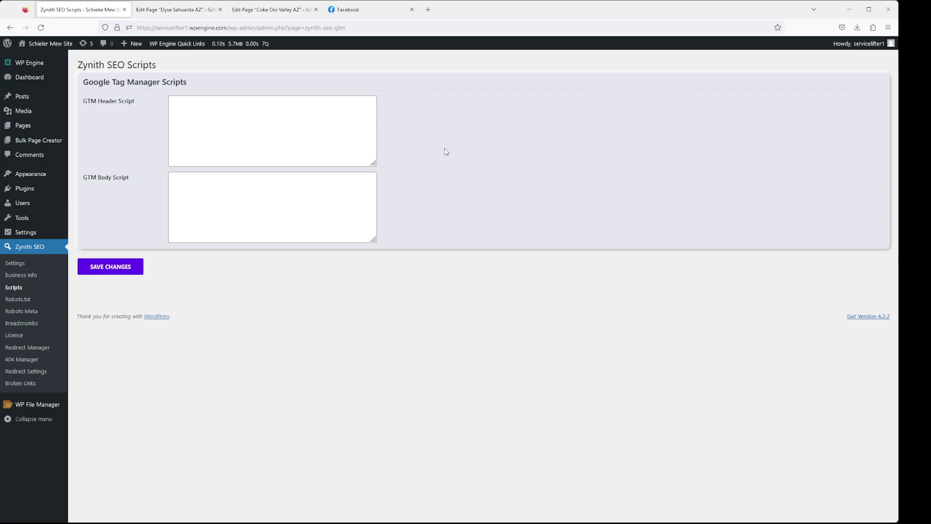
pyautogui.click(203, 138)
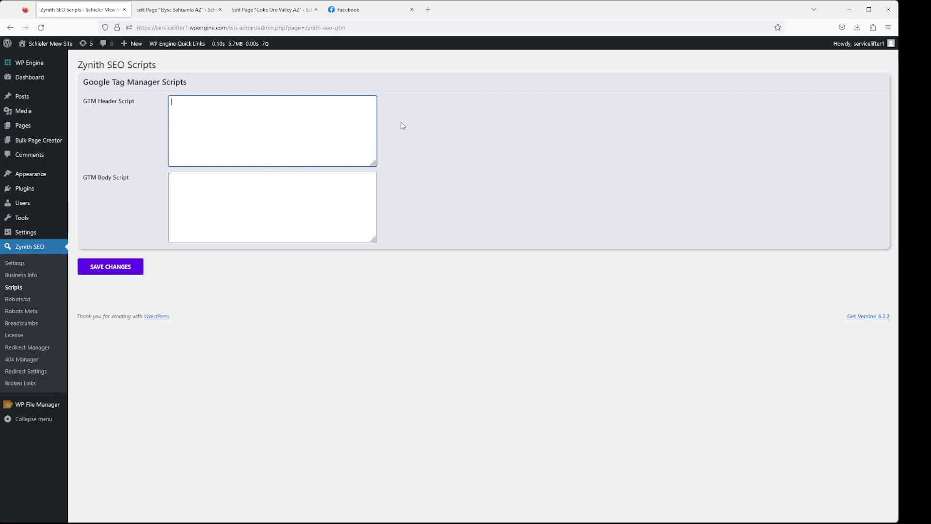
pyautogui.click(246, 198)
pyautogui.click(221, 148)
pyautogui.click(221, 197)
pyautogui.moveTo(199, 88); pyautogui.dragTo(80, 89)
pyautogui.click(198, 153)
# In the Robots.txt editor, copy the recommended User-agent, Disallow and Sitemap lines
pyautogui.click(19, 299)
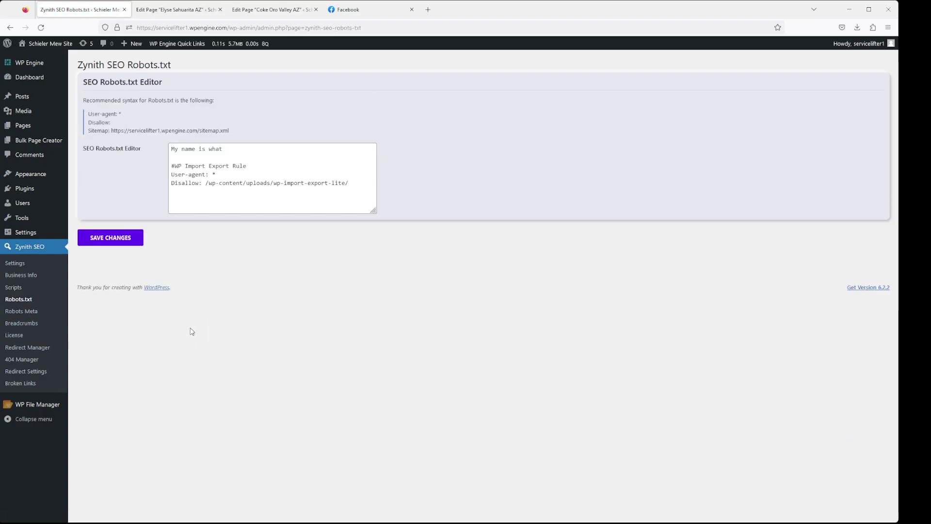
pyautogui.tripleClick(153, 128)
pyautogui.moveTo(154, 128); pyautogui.dragTo(92, 113)
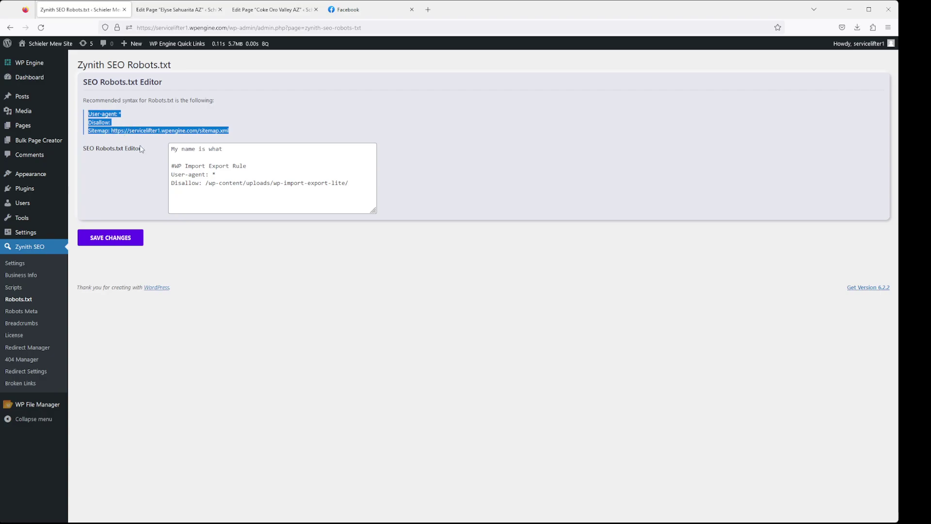
pyautogui.click(176, 132)
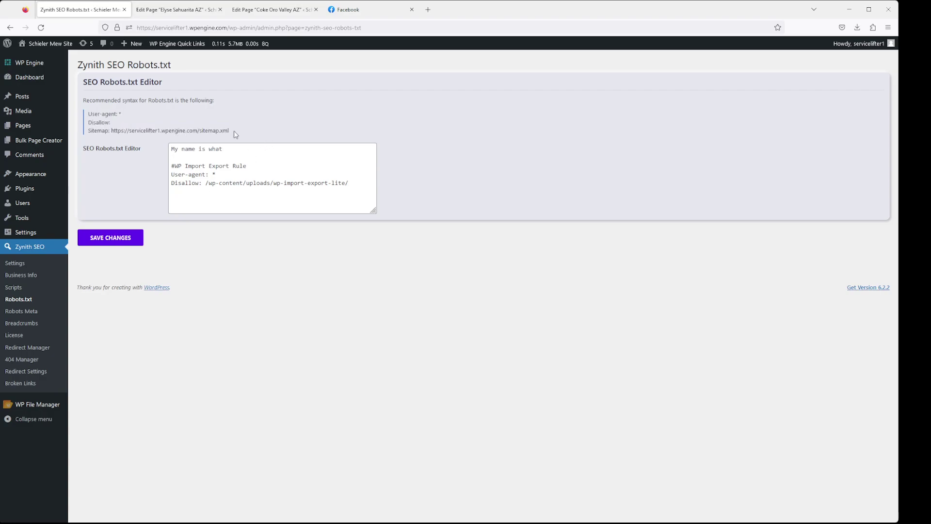
pyautogui.moveTo(115, 131); pyautogui.dragTo(90, 111)
pyautogui.hotkey('ctrl', 'c')
pyautogui.click(237, 141)
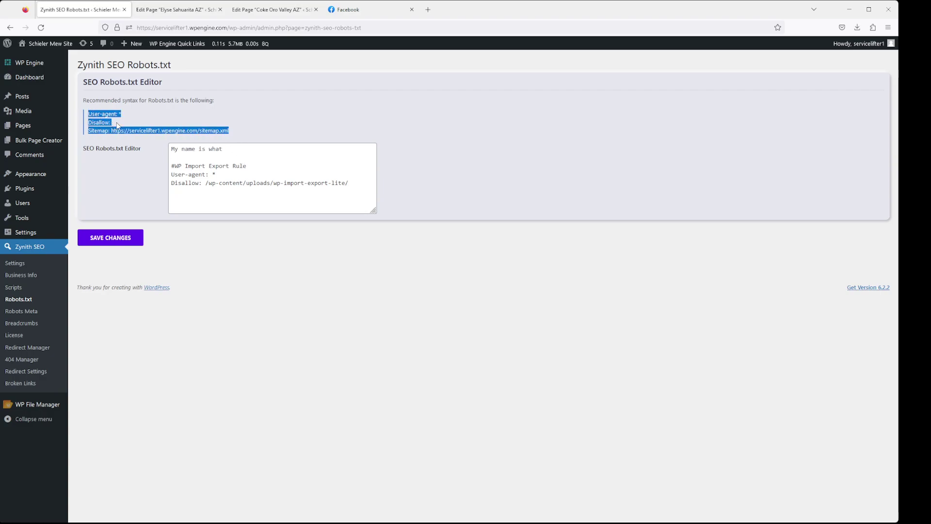
# Replace the editor's entire robots.txt contents with the recommended lines and save
pyautogui.click(360, 187)
pyautogui.hotkey('ctrl', 'a')
pyautogui.hotkey('ctrl', 'v')
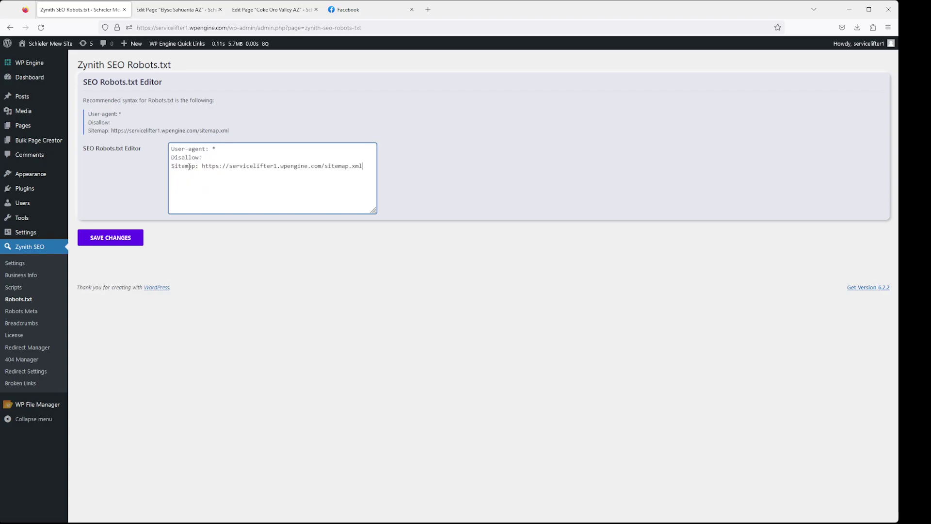
pyautogui.moveTo(364, 168); pyautogui.dragTo(326, 171)
pyautogui.click(367, 166)
pyautogui.click(143, 238)
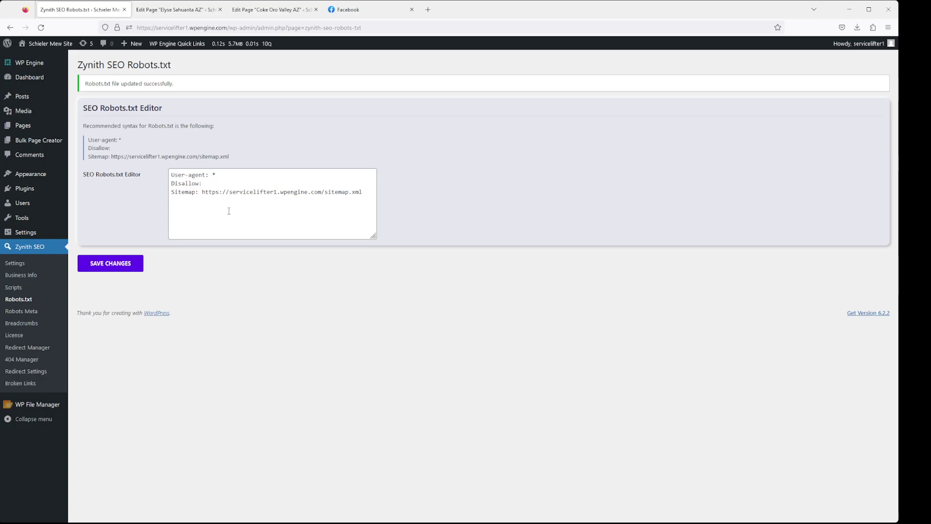
# On the Robots Meta page, toggle the Posts and Pages noindex switches on and off repeatedly
pyautogui.click(29, 311)
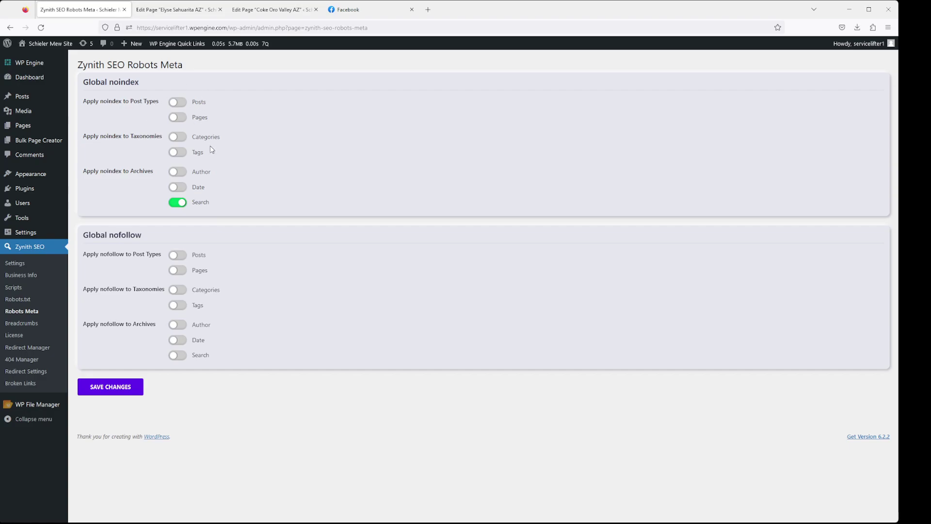
pyautogui.click(178, 103)
pyautogui.click(179, 118)
pyautogui.click(180, 102)
pyautogui.click(180, 118)
pyautogui.click(179, 103)
pyautogui.click(180, 118)
pyautogui.click(179, 103)
pyautogui.click(180, 118)
pyautogui.click(179, 103)
pyautogui.click(181, 118)
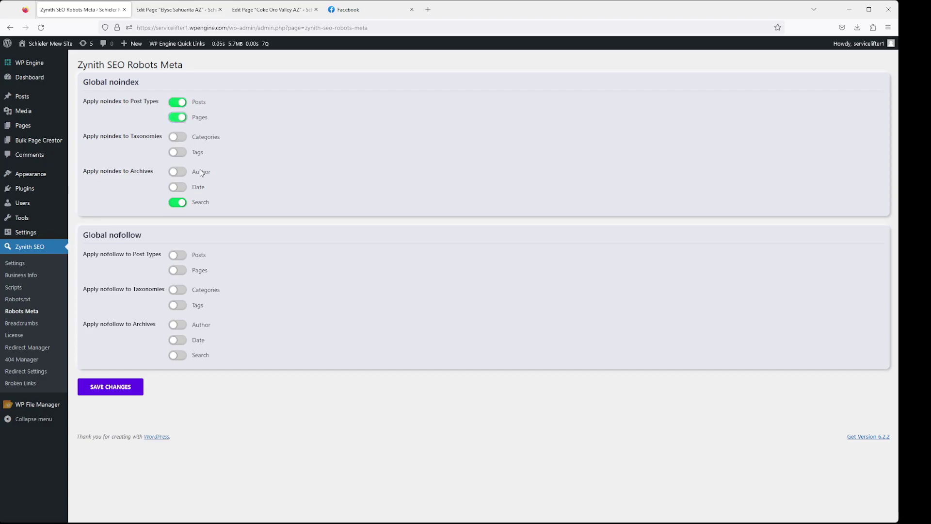
# Noindex Tags, remove noindex from Pages and Posts, and stop noindexing Search
pyautogui.click(181, 152)
pyautogui.click(181, 117)
pyautogui.click(180, 102)
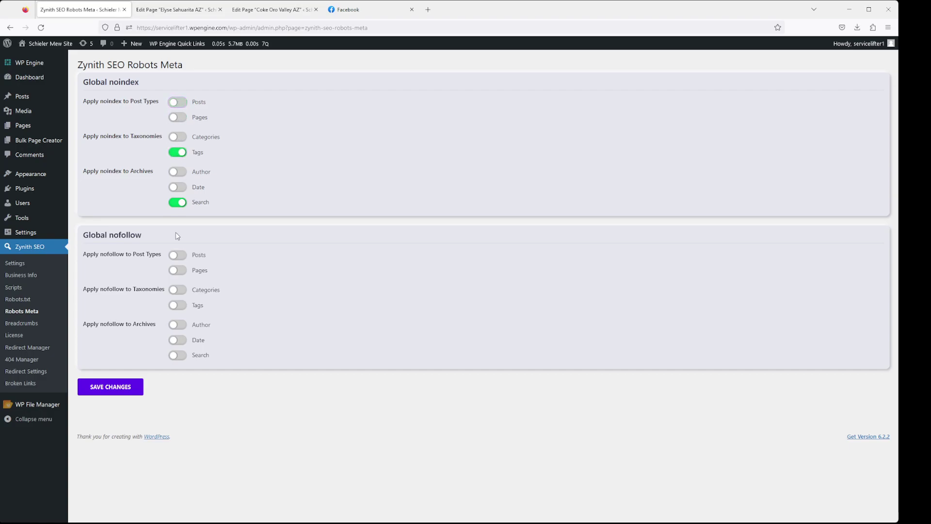
pyautogui.click(178, 203)
# Turn on Author noindex plus Tags and Author nofollow, then save Robots Meta
pyautogui.click(176, 172)
pyautogui.click(179, 290)
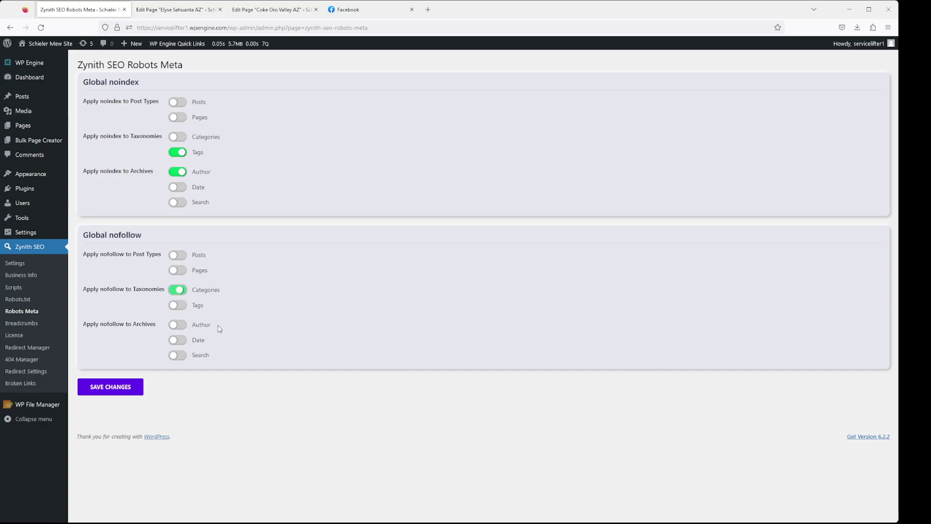
pyautogui.click(178, 290)
pyautogui.click(177, 306)
pyautogui.click(177, 325)
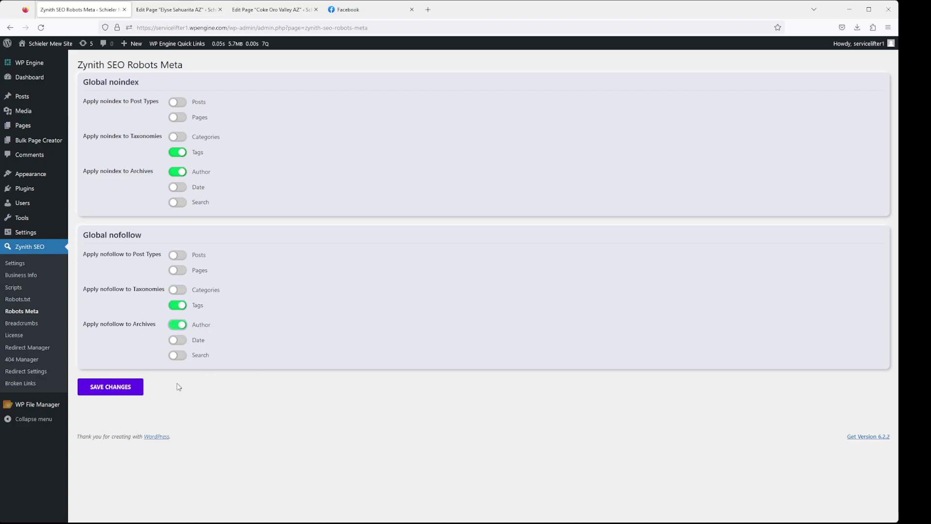
pyautogui.click(120, 387)
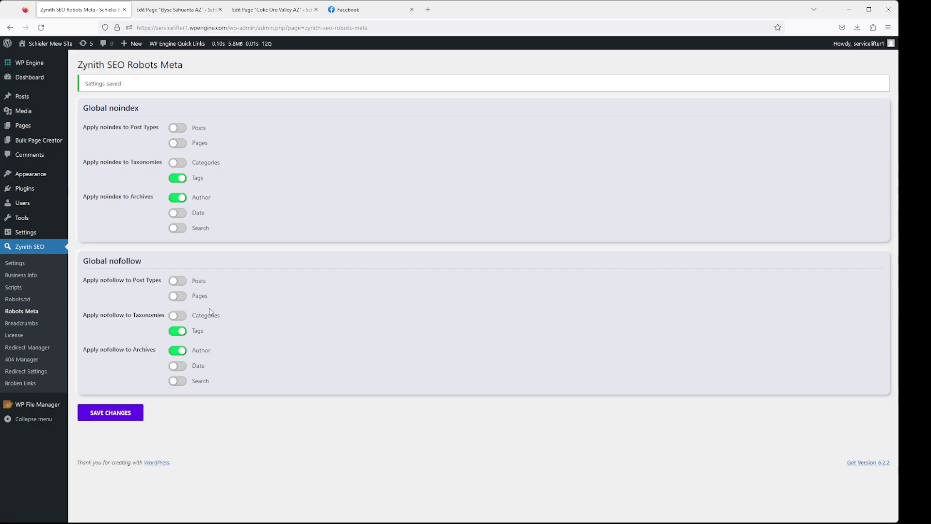
pyautogui.click(56, 327)
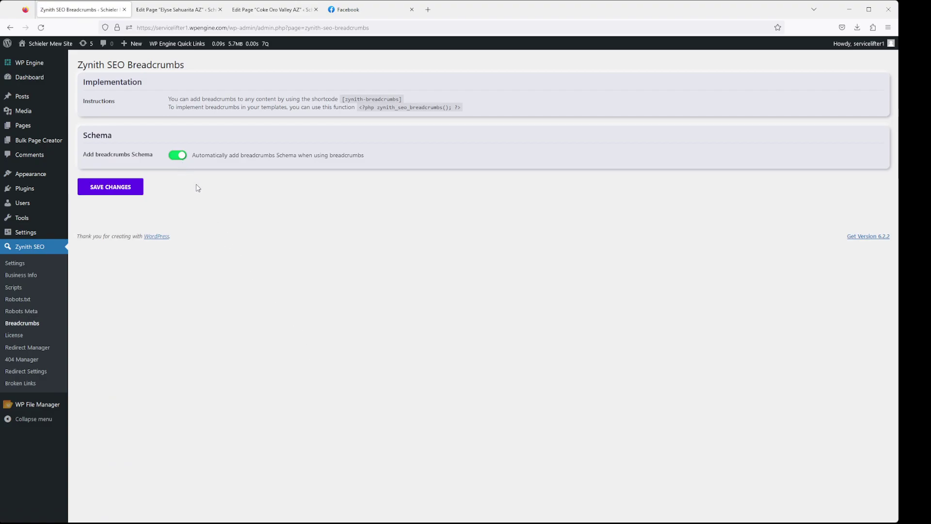
# Replace the Sahuarita AZ page's sentence with the [zynith-breadcrumbs] shortcode, save, and view it live
pyautogui.click(175, 156)
pyautogui.click(177, 156)
pyautogui.moveTo(410, 101); pyautogui.dragTo(341, 104)
pyautogui.hotkey('ctrl', 'c')
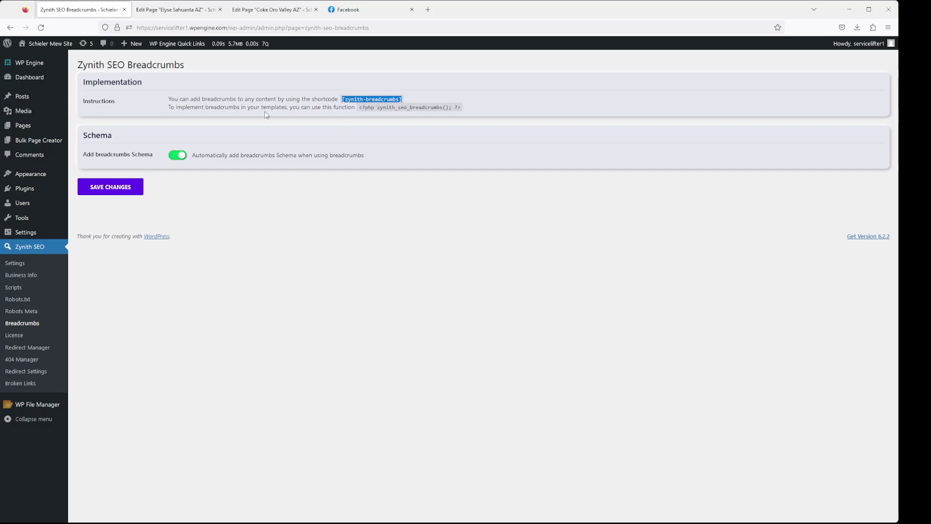
pyautogui.click(195, 14)
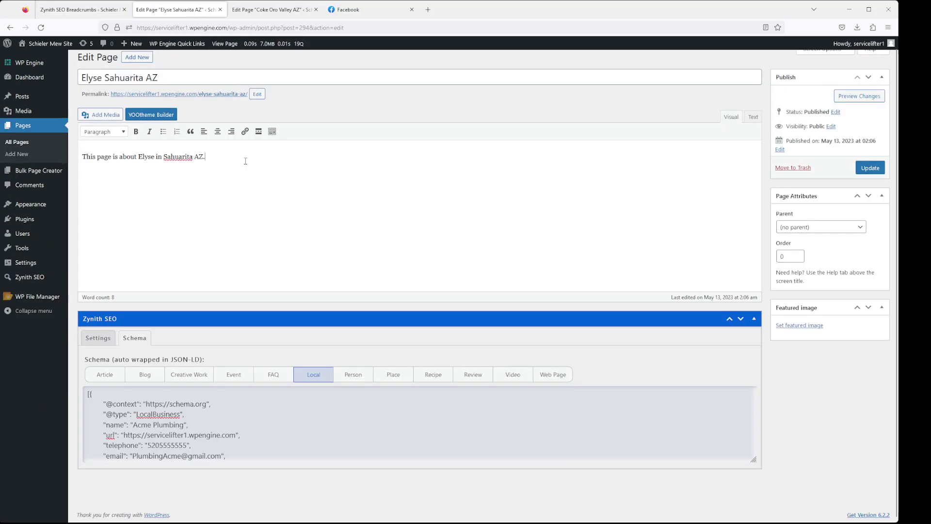
pyautogui.moveTo(246, 158); pyautogui.dragTo(76, 160)
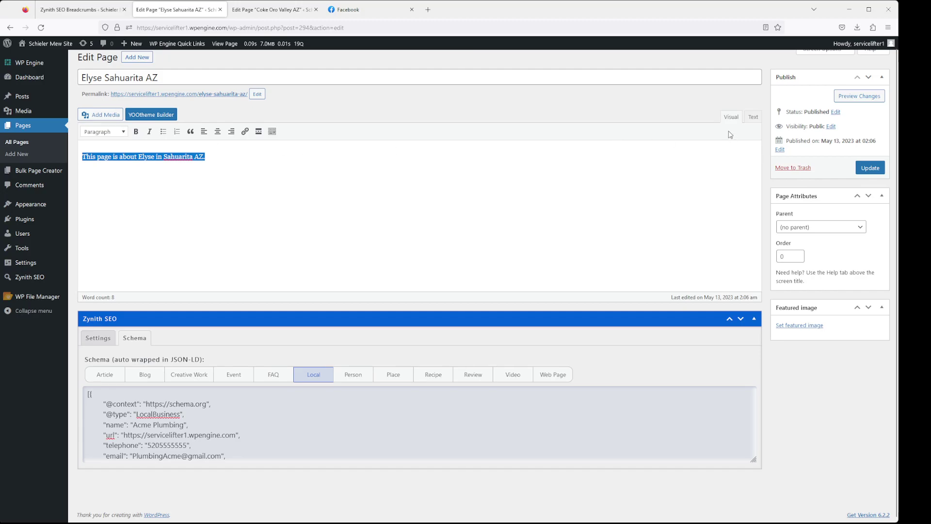
pyautogui.hotkey('ctrl', 'v')
pyautogui.click(856, 170)
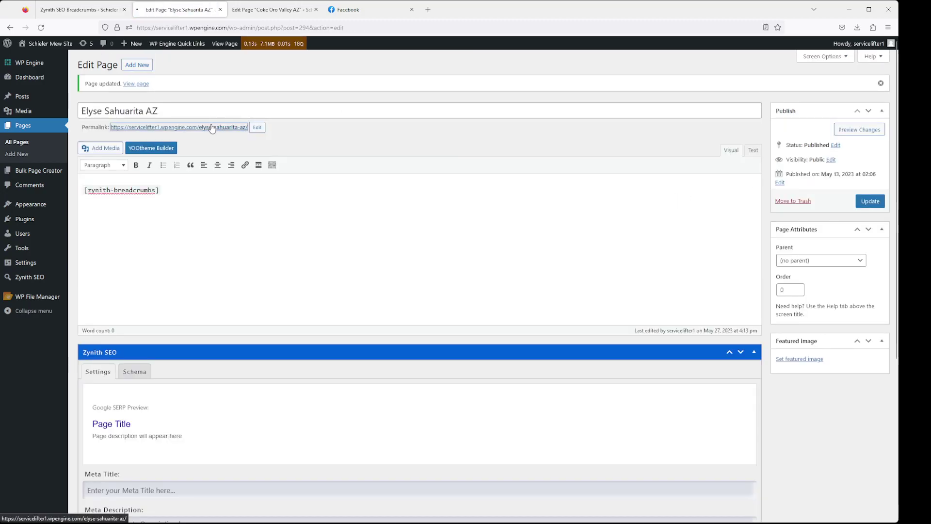
pyautogui.click(212, 128)
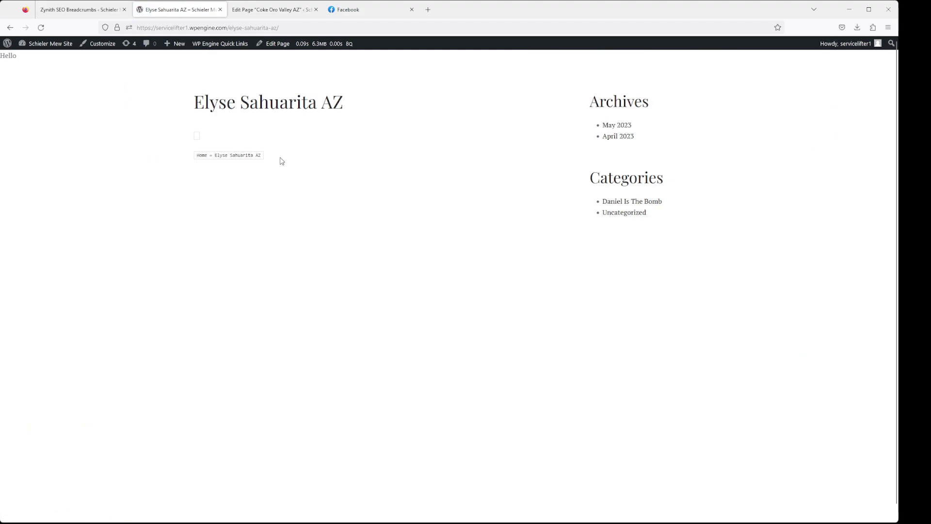
# Switch breadcrumbs Schema off, save the Breadcrumbs settings, and recheck the live Sahuarita AZ page
pyautogui.click(264, 12)
pyautogui.click(194, 12)
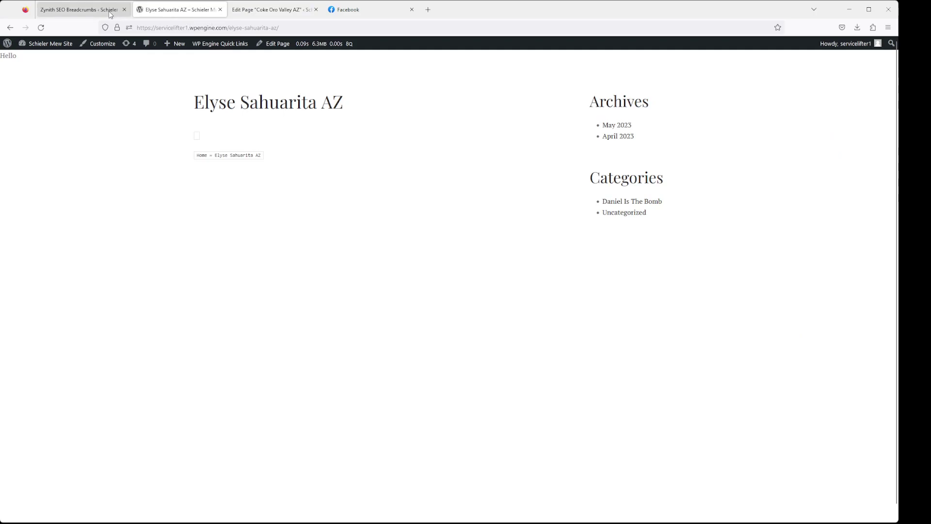
pyautogui.click(83, 10)
pyautogui.click(178, 155)
pyautogui.click(117, 189)
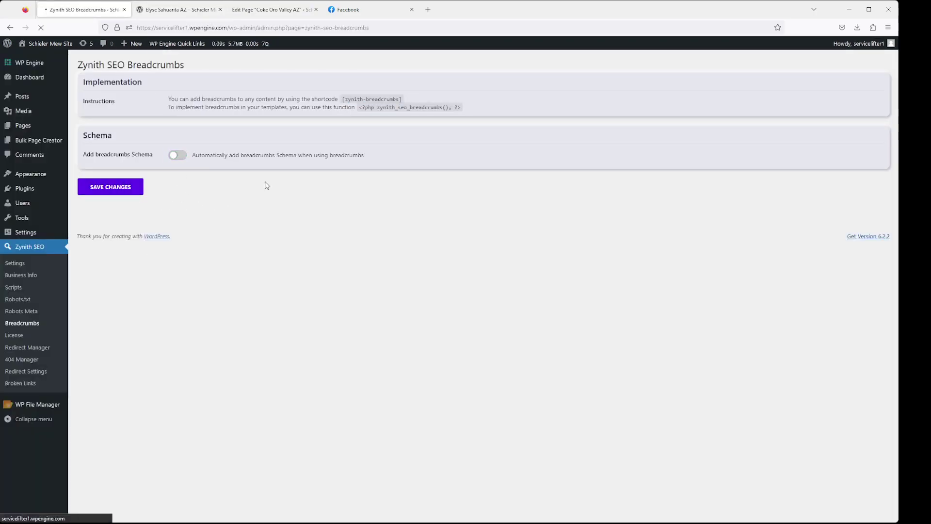
pyautogui.click(266, 11)
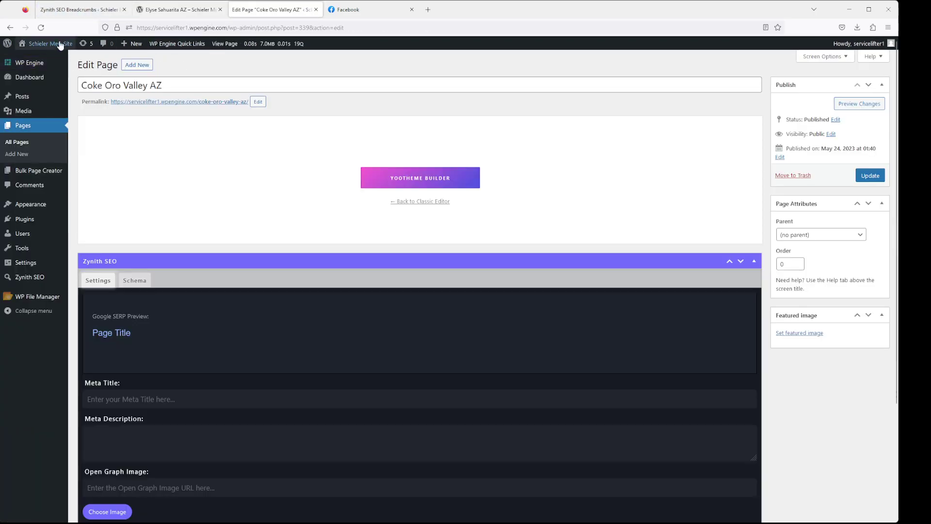
pyautogui.click(180, 11)
pyautogui.click(41, 28)
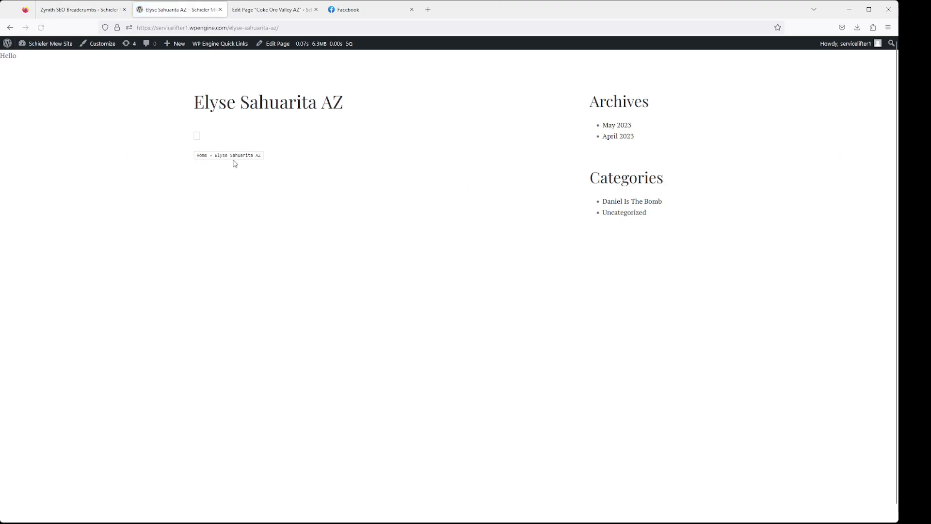
pyautogui.click(120, 15)
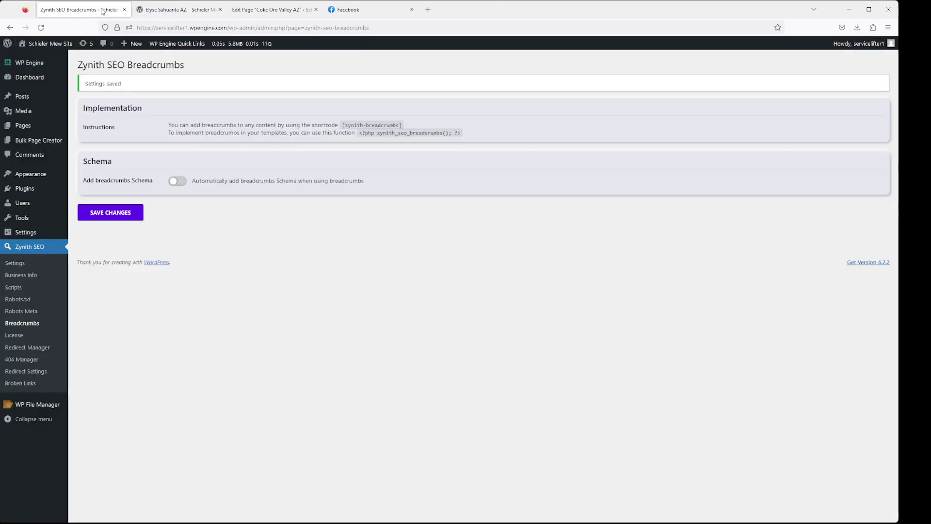
pyautogui.moveTo(473, 136); pyautogui.dragTo(342, 125)
# Review the masked key on the License page, then bring up Redirect Manager
pyautogui.click(367, 127)
pyautogui.click(18, 335)
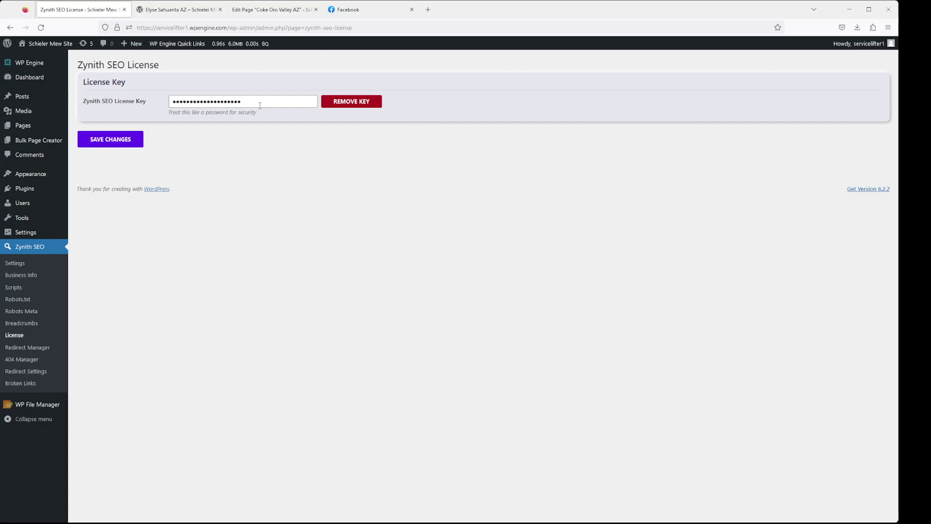
pyautogui.moveTo(260, 106); pyautogui.dragTo(150, 96)
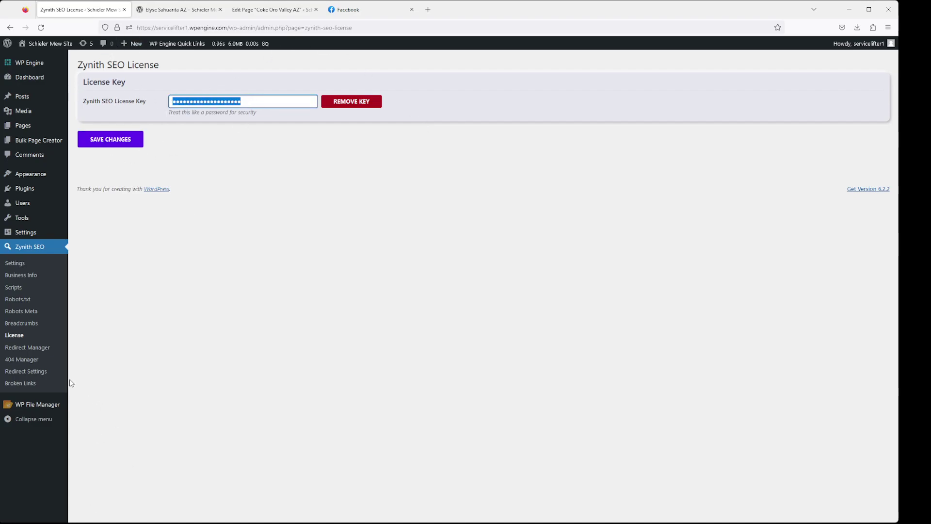
pyautogui.click(46, 347)
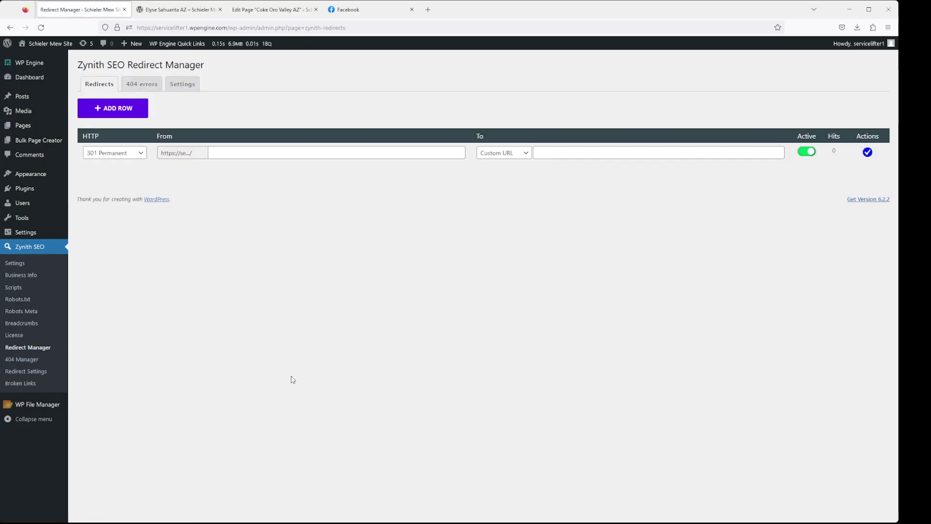
# Add three more redirect rows and try row 1 as a post, then page Schieler Foothills AZ
pyautogui.click(129, 109)
pyautogui.click(129, 108)
pyautogui.click(129, 108)
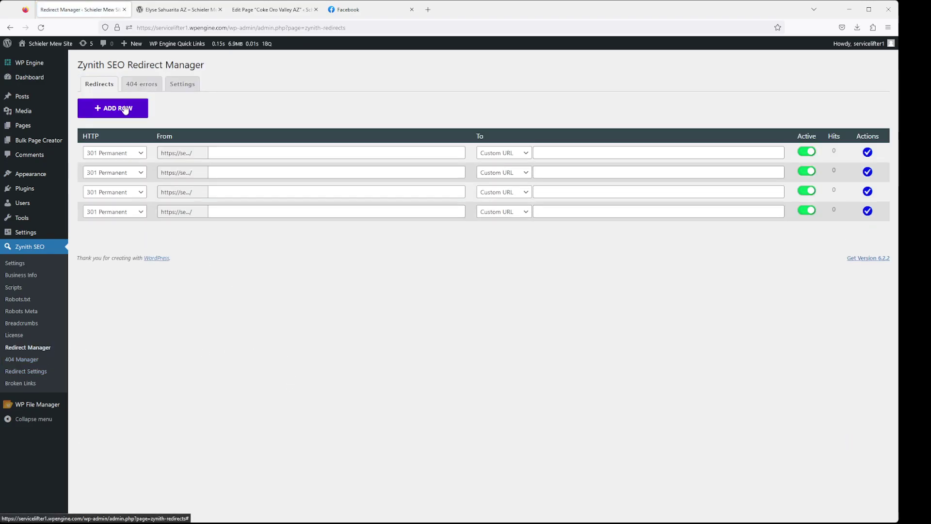
pyautogui.click(129, 108)
pyautogui.click(524, 153)
pyautogui.click(515, 179)
pyautogui.click(598, 154)
pyautogui.click(585, 178)
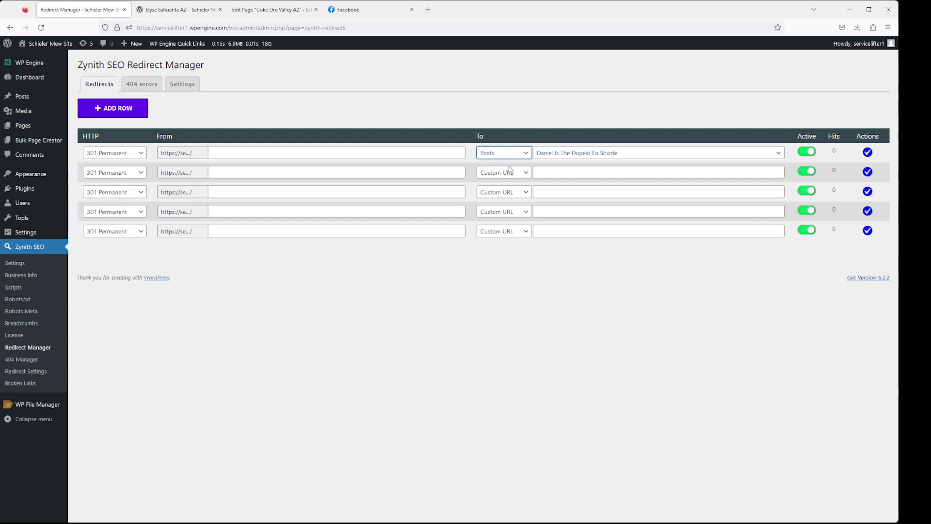
pyautogui.click(510, 196)
pyautogui.click(591, 158)
pyautogui.click(589, 217)
pyautogui.click(667, 174)
# Point row 2 at page Victoria Marana AZ and row 1 at Schieler Picture Rocks AZ
pyautogui.click(521, 173)
pyautogui.click(516, 215)
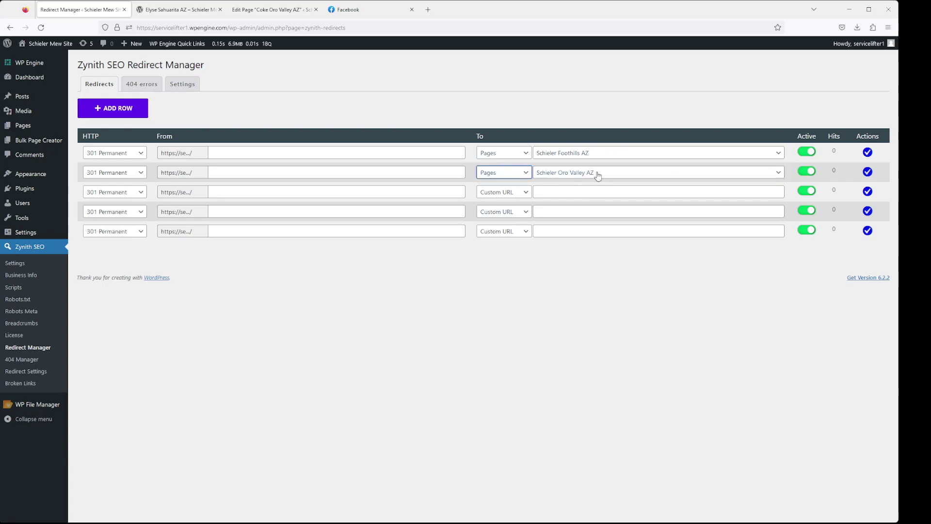
pyautogui.click(593, 251)
pyautogui.click(128, 154)
pyautogui.click(247, 153)
pyautogui.click(592, 154)
pyautogui.click(596, 227)
pyautogui.click(600, 175)
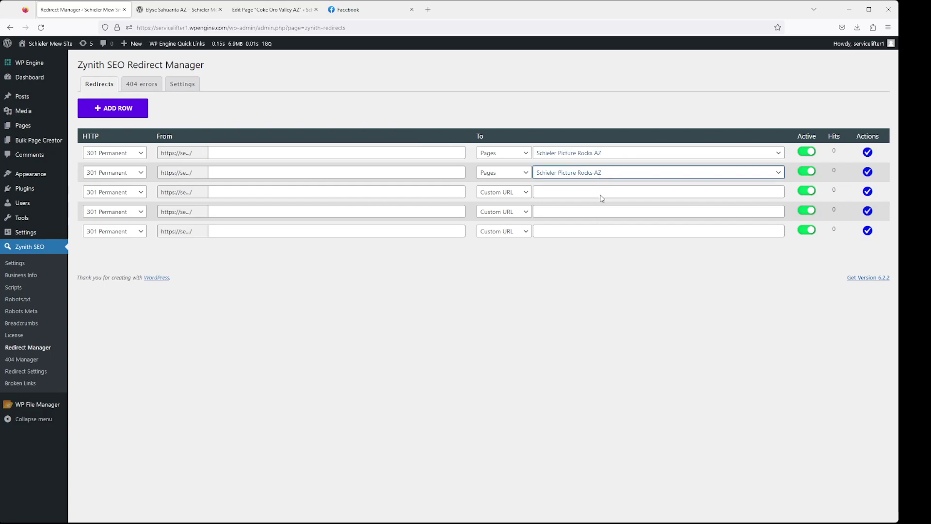
pyautogui.click(597, 290)
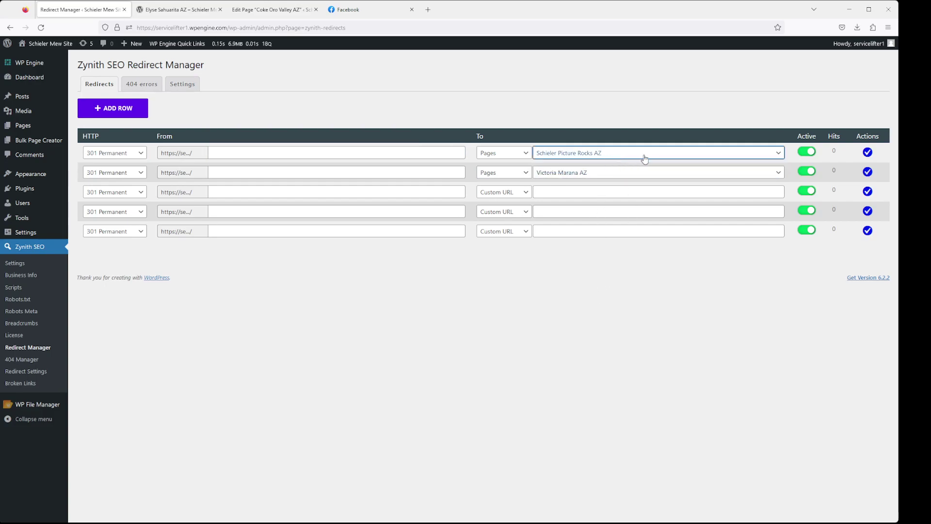
# Switch row 1's destination back to a blog post
pyautogui.click(562, 195)
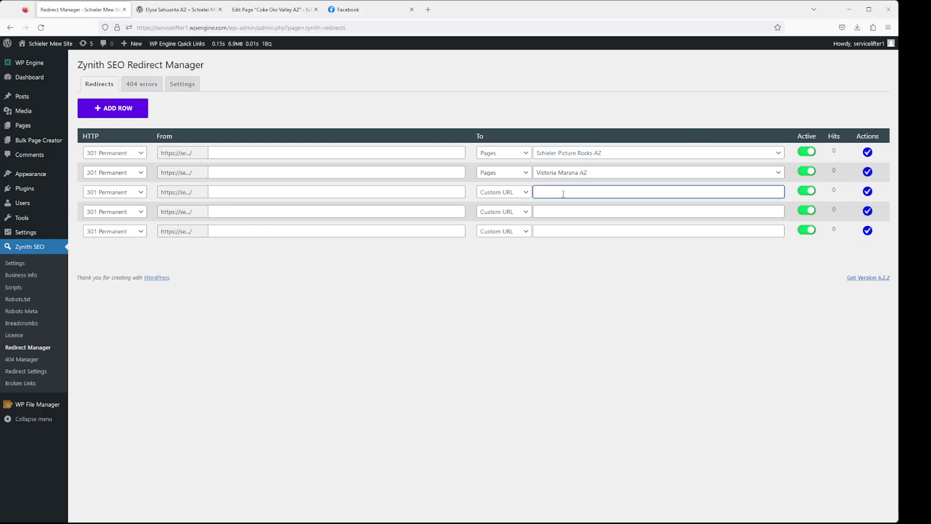
pyautogui.click(645, 154)
pyautogui.click(522, 155)
pyautogui.click(521, 179)
pyautogui.click(618, 156)
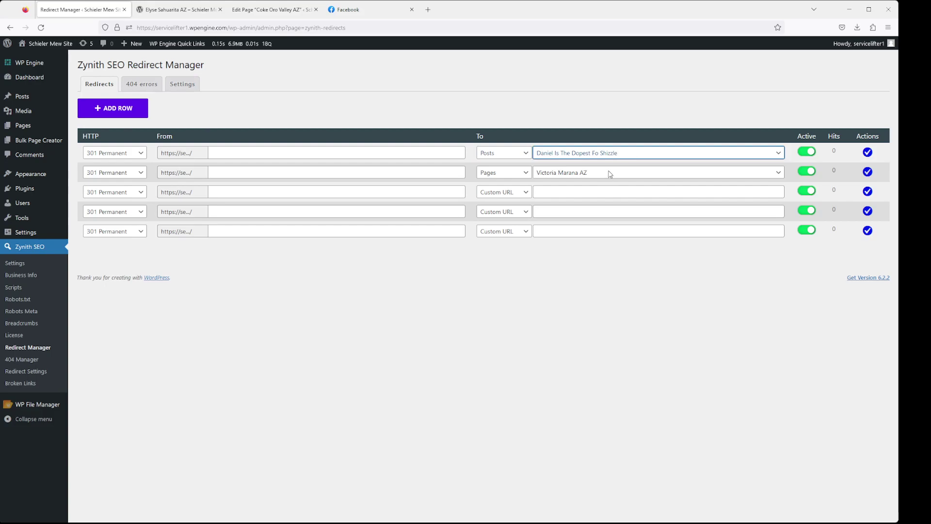
pyautogui.click(565, 174)
pyautogui.click(587, 176)
# Confirm no 404 errors are logged, then read the attachment and lowercase-URL redirect settings
pyautogui.click(142, 84)
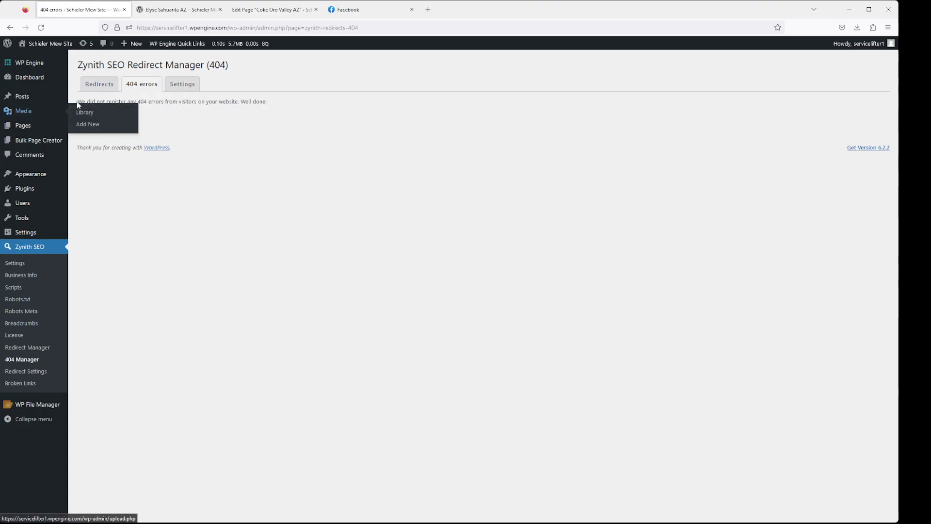
pyautogui.tripleClick(76, 101)
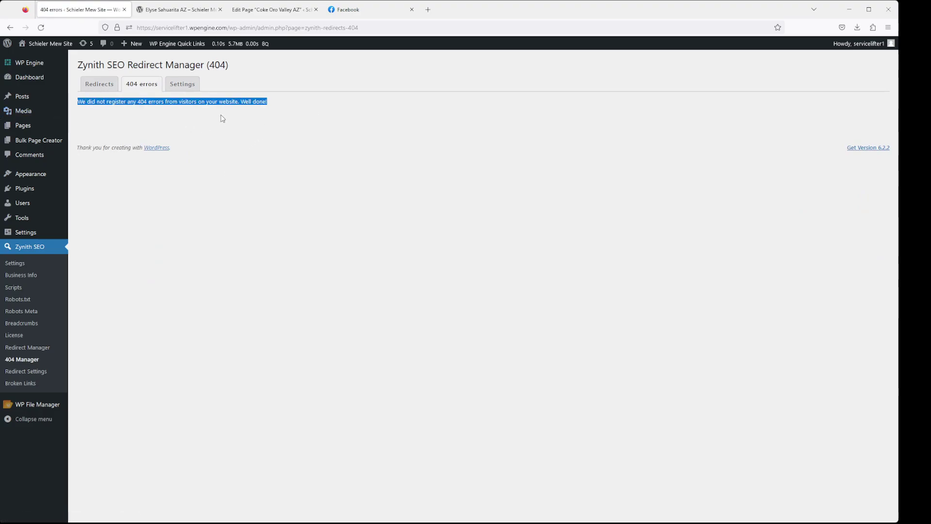
pyautogui.click(193, 86)
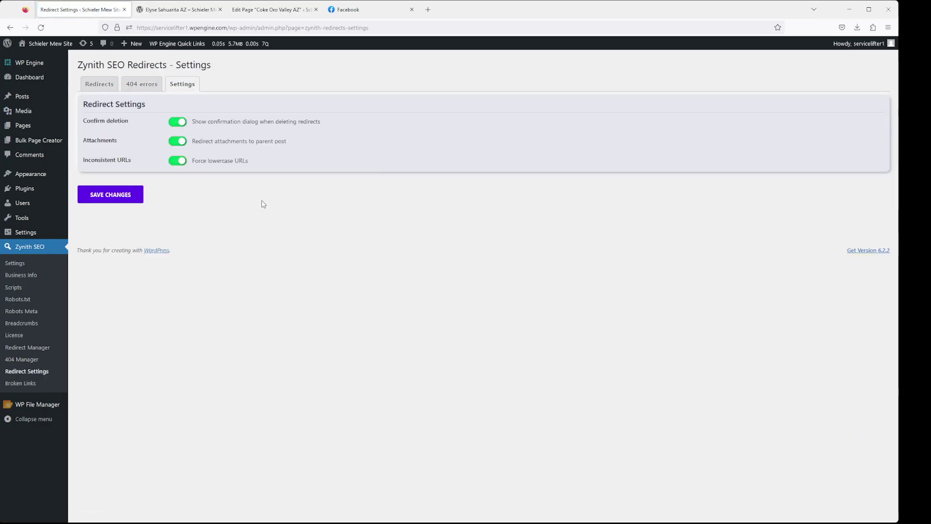
pyautogui.moveTo(290, 149); pyautogui.dragTo(202, 147)
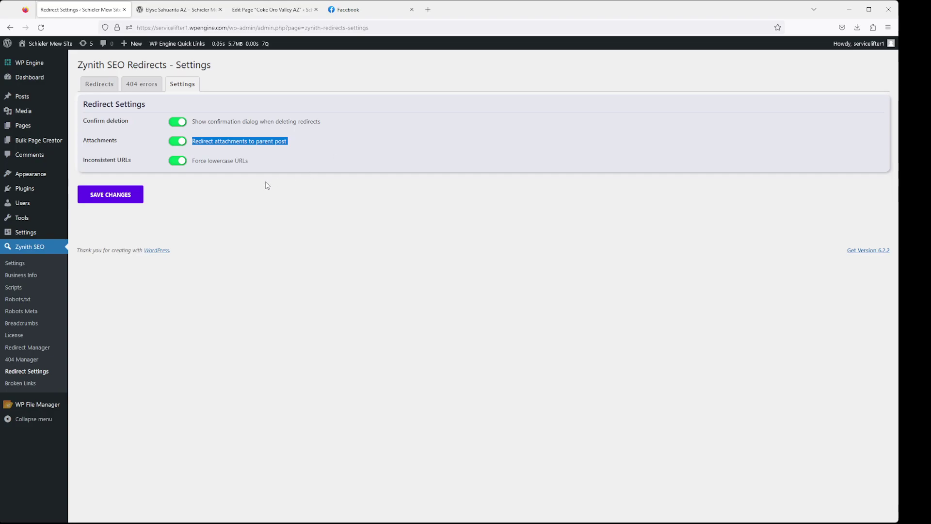
pyautogui.moveTo(266, 163); pyautogui.dragTo(189, 162)
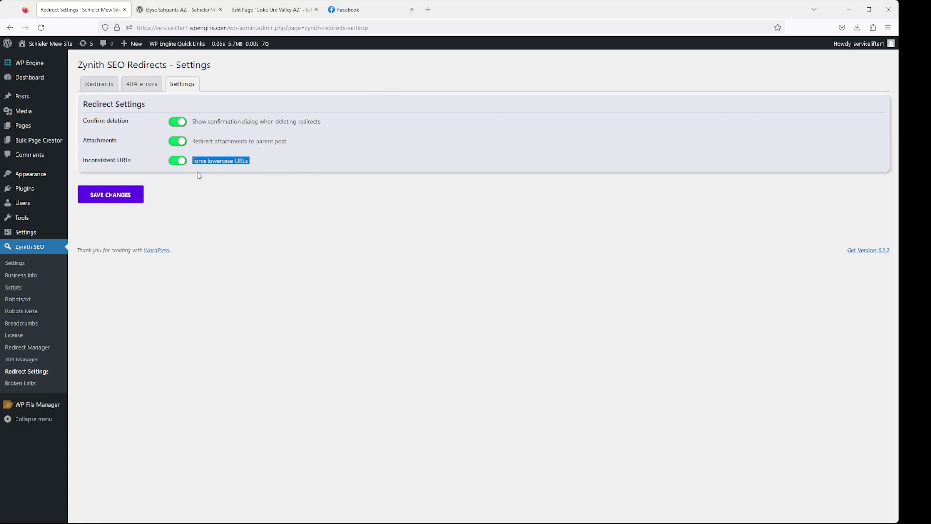
# Save redirect settings and check the Broken Links Terms and Posts tabs show zero broken links
pyautogui.click(112, 197)
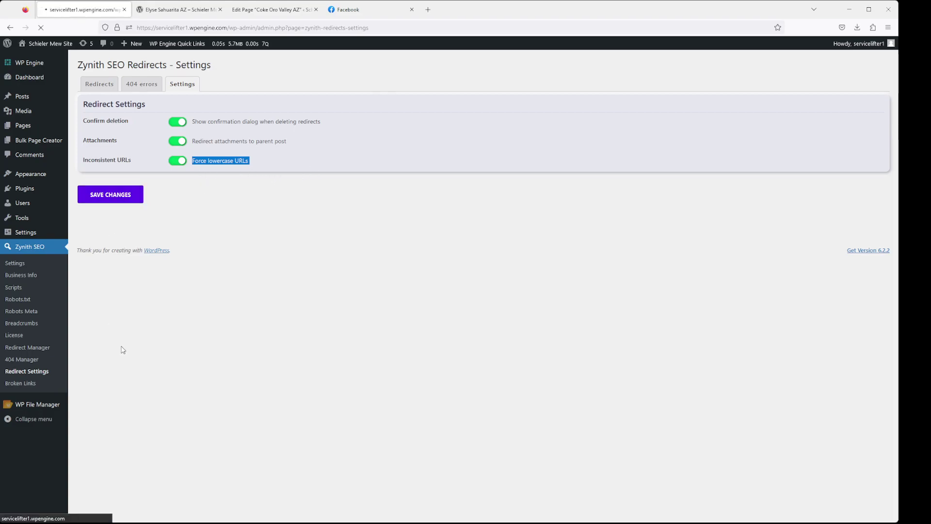
pyautogui.click(62, 384)
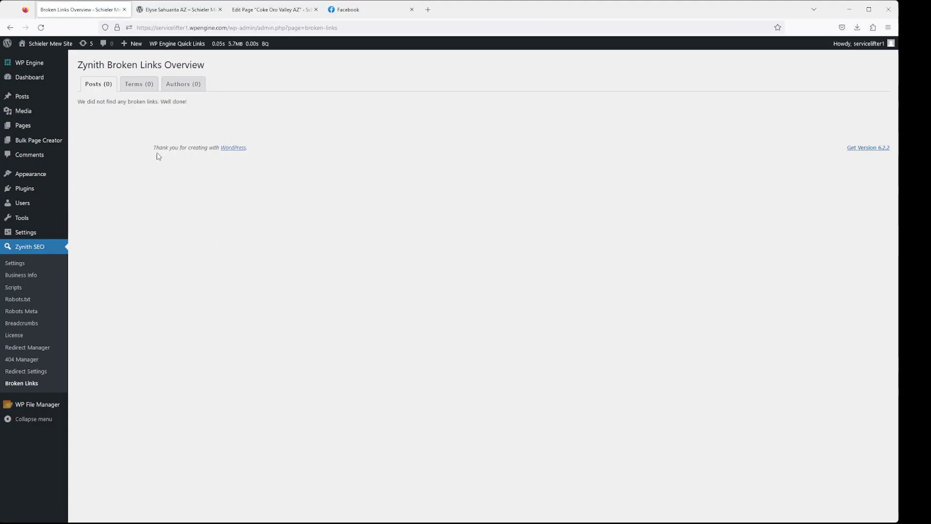
pyautogui.click(156, 85)
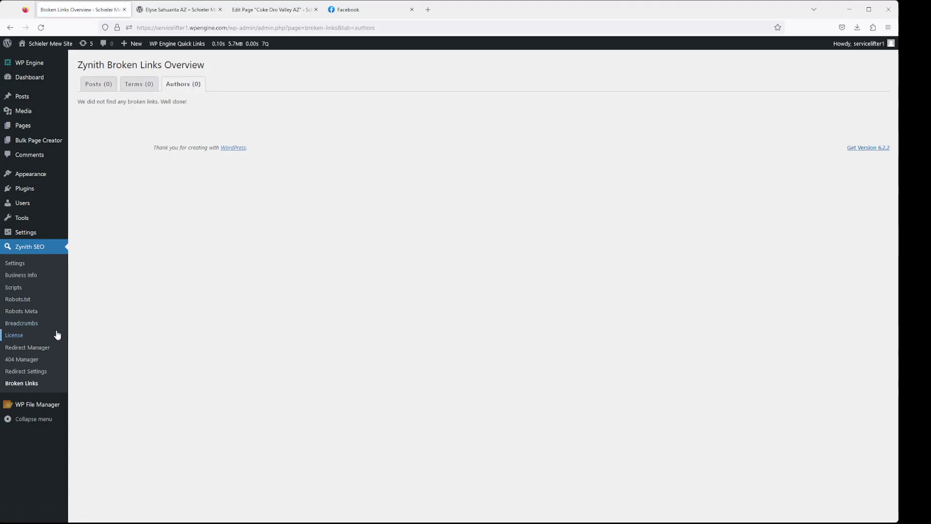
pyautogui.click(97, 86)
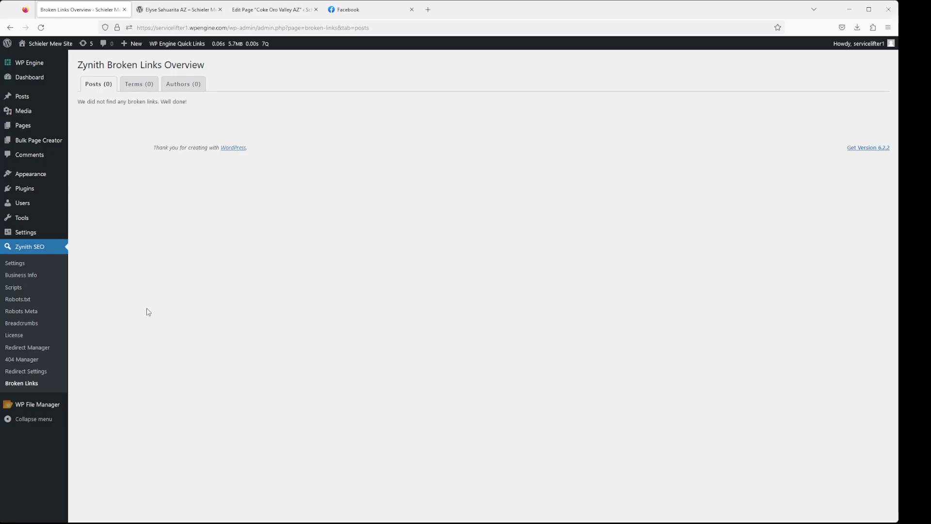
pyautogui.click(184, 14)
# Reload the Coke Oro Valley AZ editor and move the Broken Links browser tab into second place
pyautogui.click(272, 15)
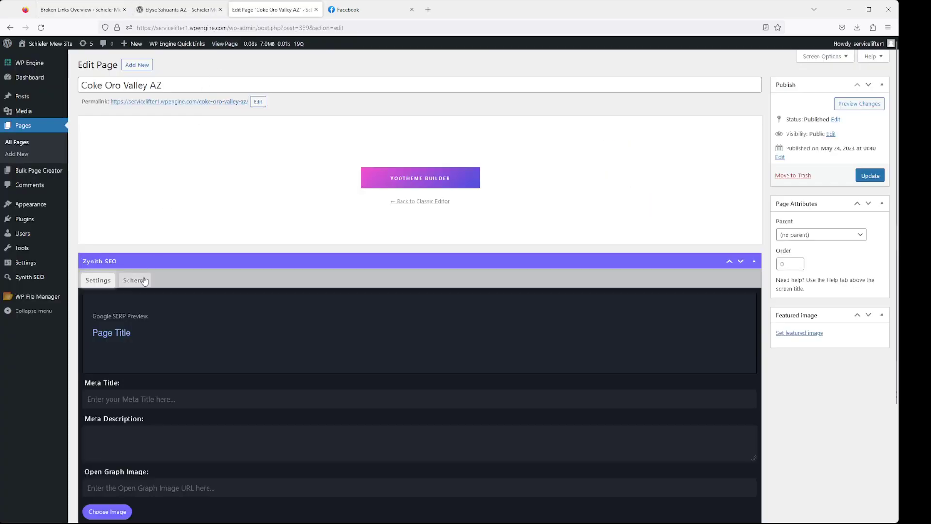
pyautogui.click(45, 27)
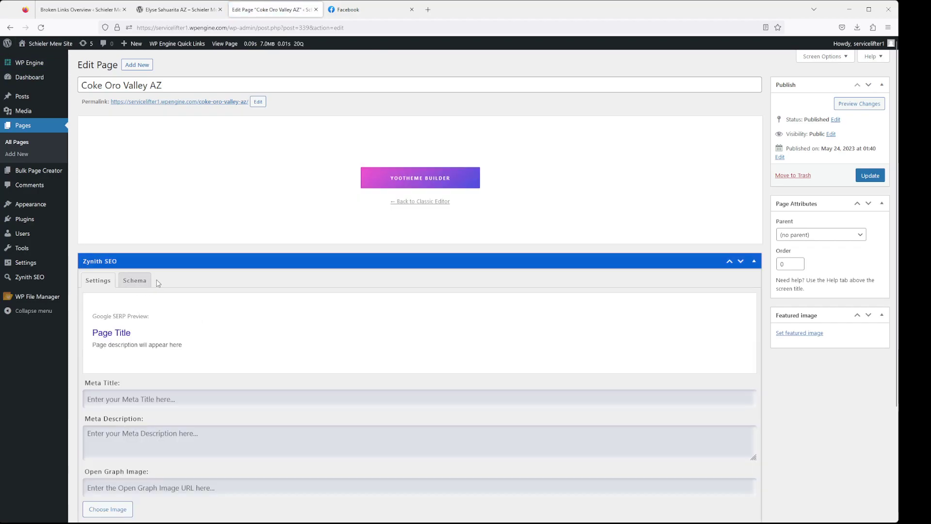
pyautogui.click(170, 13)
pyautogui.click(80, 9)
pyautogui.moveTo(80, 10); pyautogui.dragTo(175, 10)
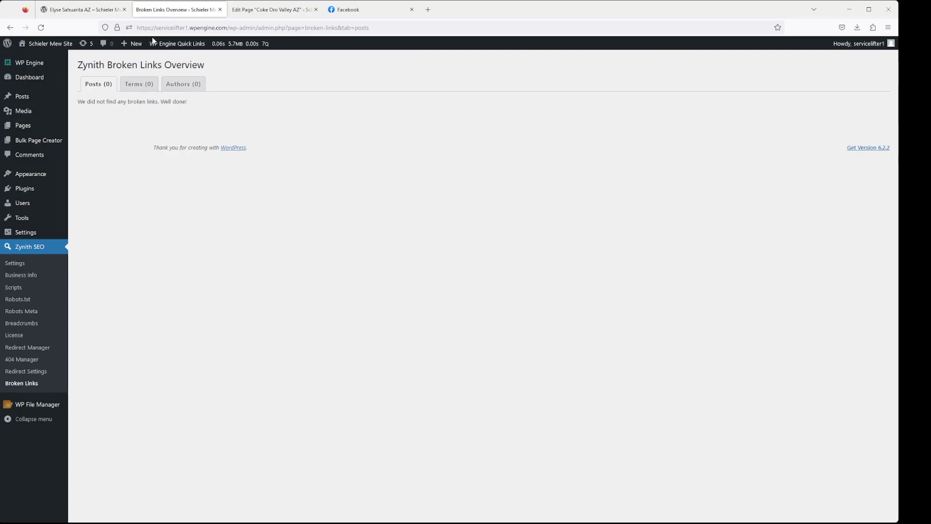
pyautogui.click(253, 10)
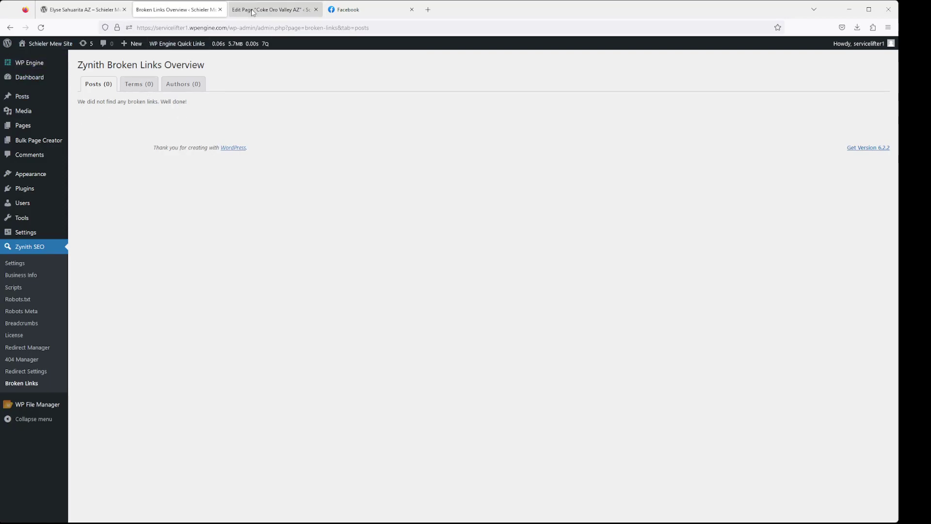
pyautogui.scroll(-3, 173, 349)
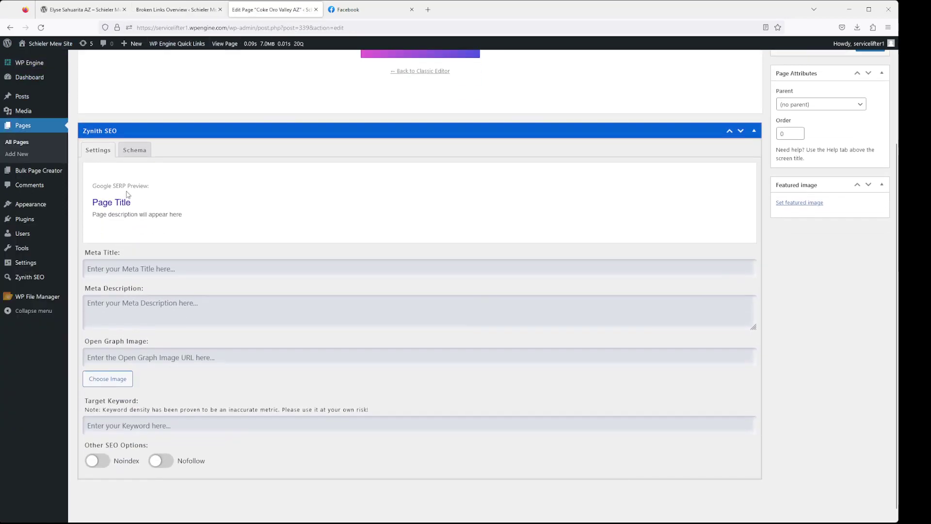
# Glance at the page's Zynith SEO Schema options, then return to its Settings fields
pyautogui.click(141, 151)
pyautogui.click(105, 283)
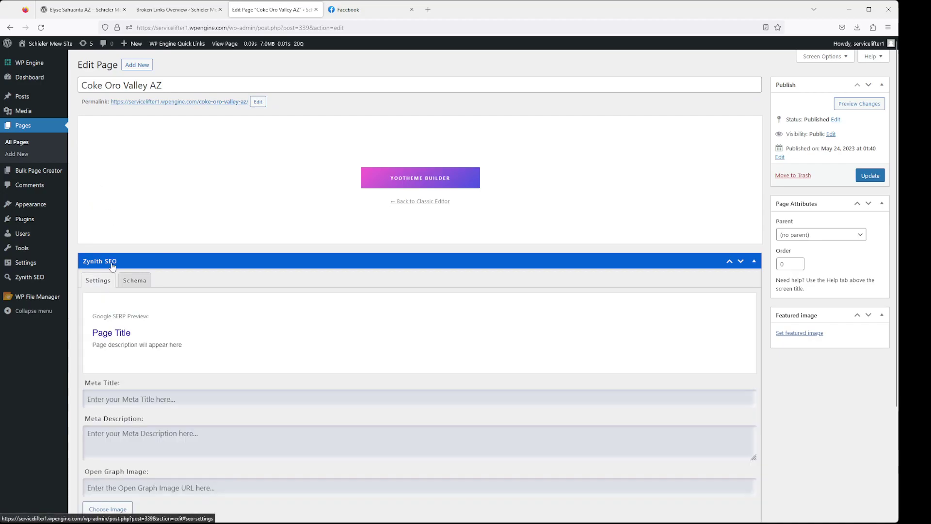
pyautogui.click(170, 15)
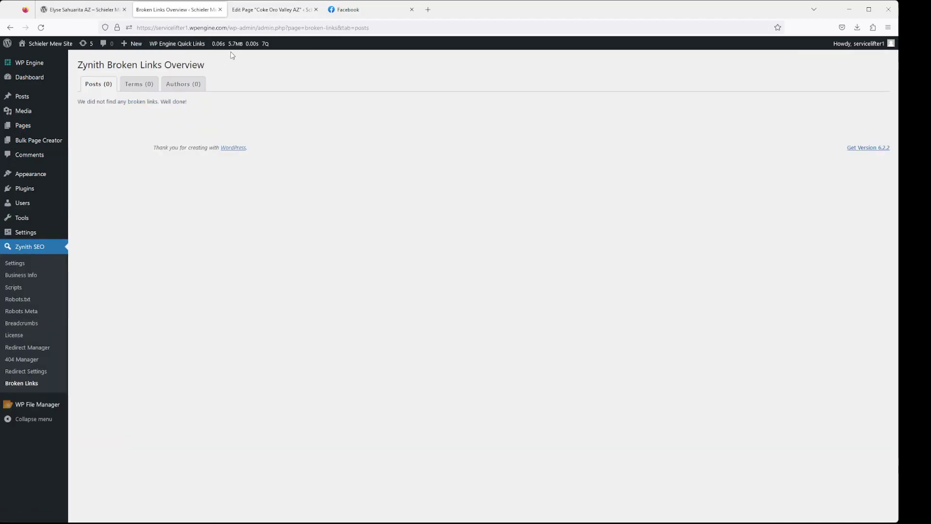
pyautogui.click(252, 7)
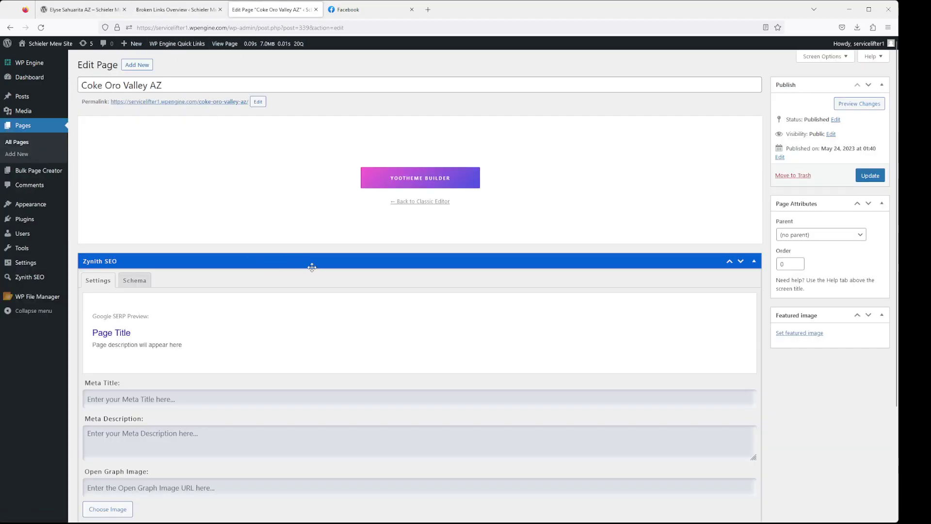
pyautogui.click(175, 10)
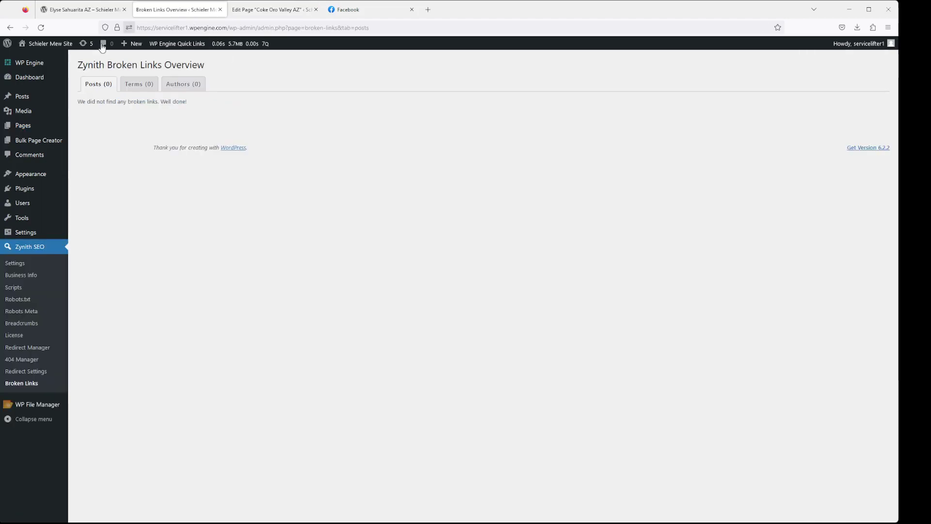
pyautogui.click(266, 12)
pyautogui.click(134, 280)
pyautogui.click(102, 283)
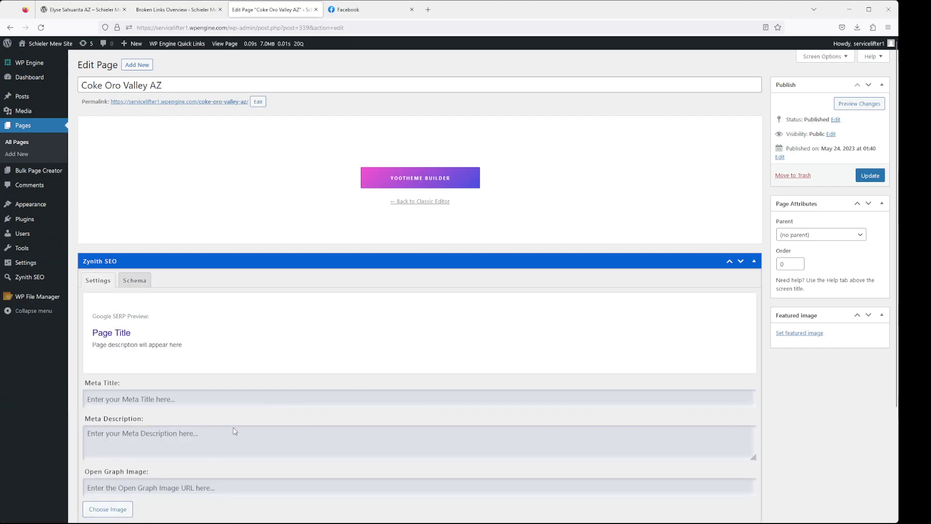
pyautogui.scroll(-3, 234, 424)
pyautogui.click(152, 264)
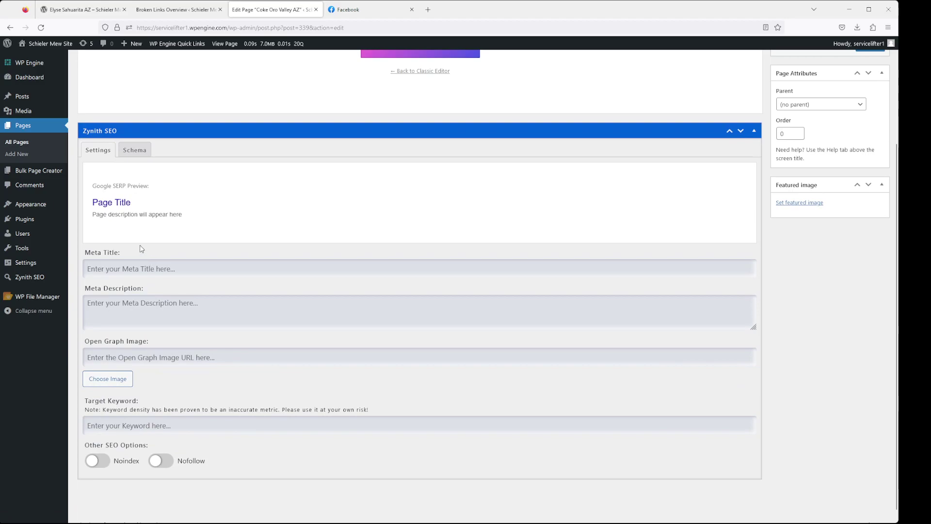
# Enter the meta title 'We Are The #1 Plumber In Chicago IL | Over 500 5-Star Reviews', correcting typos
pyautogui.write('We Are')
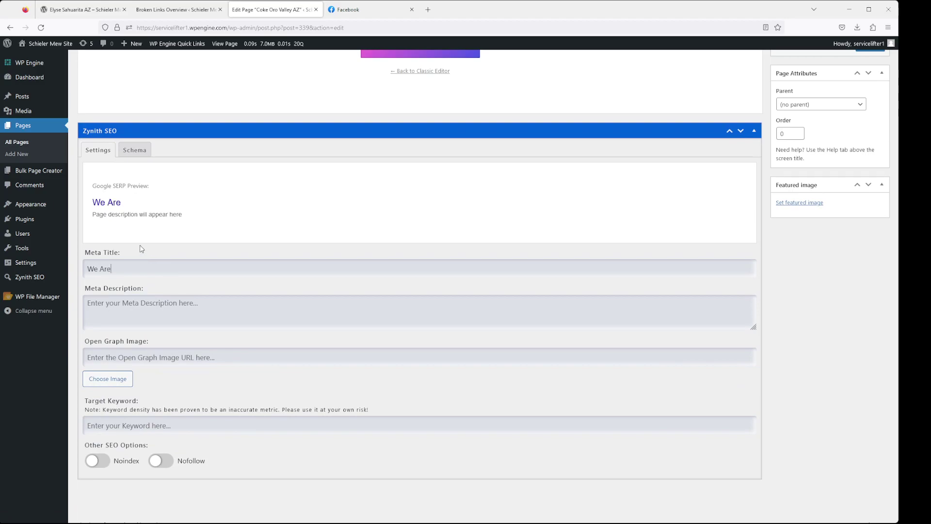
pyautogui.write(' The #1 P')
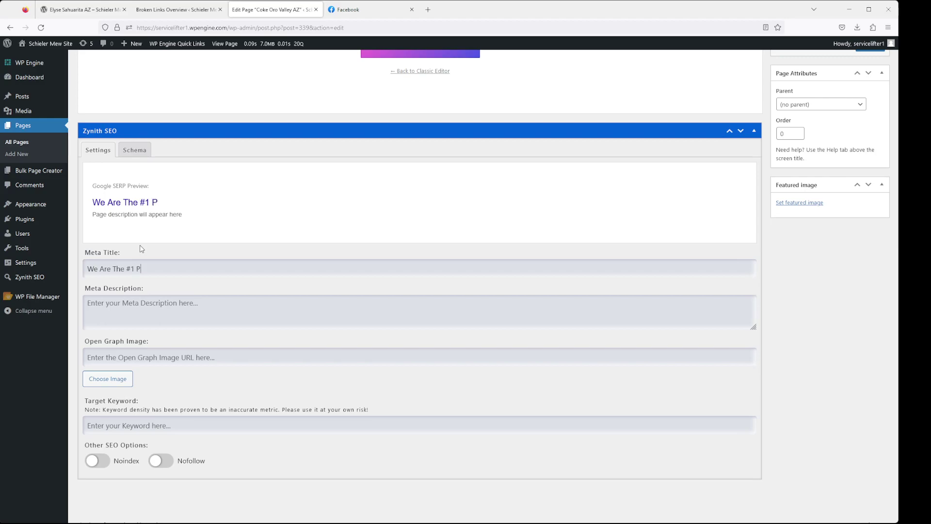
pyautogui.write('lumber In Chicago I')
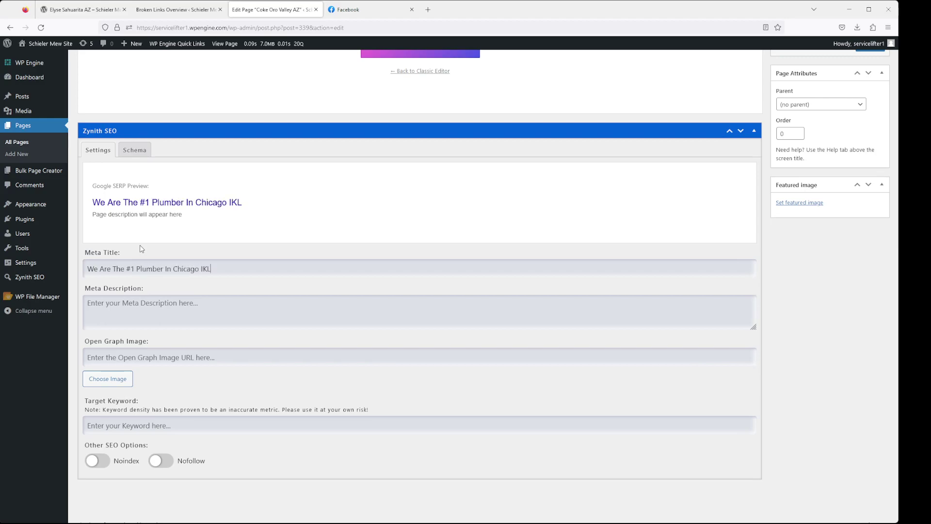
pyautogui.write('L } Over')
pyautogui.press('BackSpace')
pyautogui.press('BackSpace')
pyautogui.press('BackSpace')
pyautogui.press('BackSpace')
pyautogui.press('BackSpace')
pyautogui.write('| Over 500 50Star ER')
pyautogui.press('BackSpace')
pyautogui.press('BackSpace')
pyautogui.press('BackSpace')
pyautogui.press('BackSpace')
pyautogui.press('BackSpace')
pyautogui.press('BackSpace')
pyautogui.press('BackSpace')
pyautogui.press('BackSpace')
pyautogui.write('-Star Reviews')
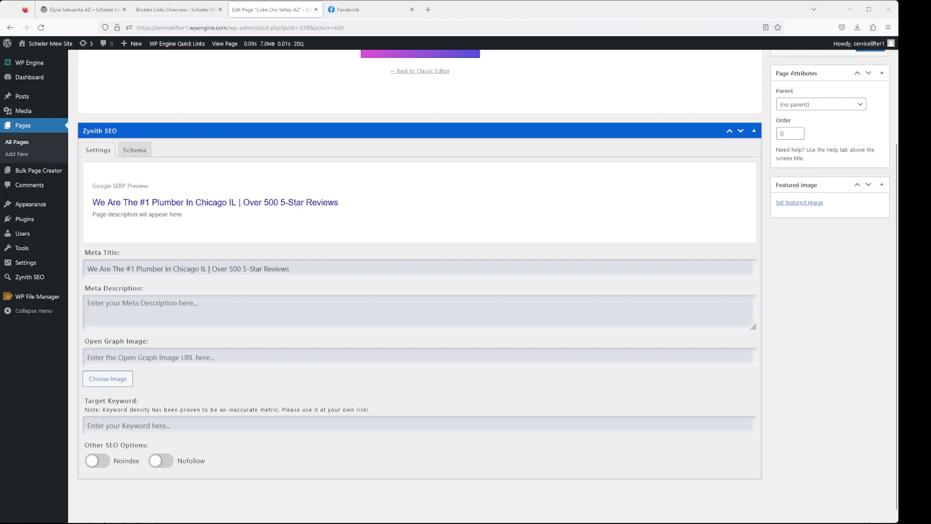
# Type the prompt 'Write meta description for a plumber in chicago il with over 500 reviews' into Meta Description
pyautogui.click(195, 307)
pyautogui.write('Write meta')
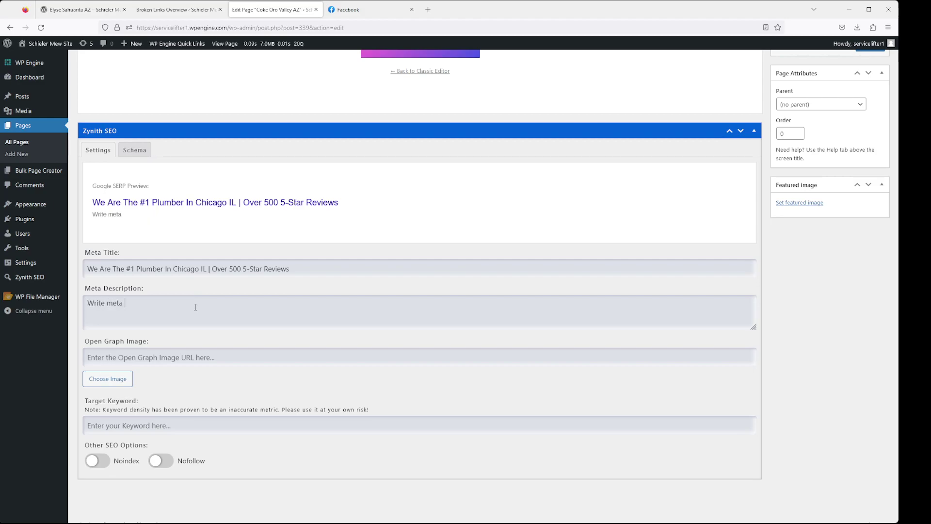
pyautogui.write(' description for a pl')
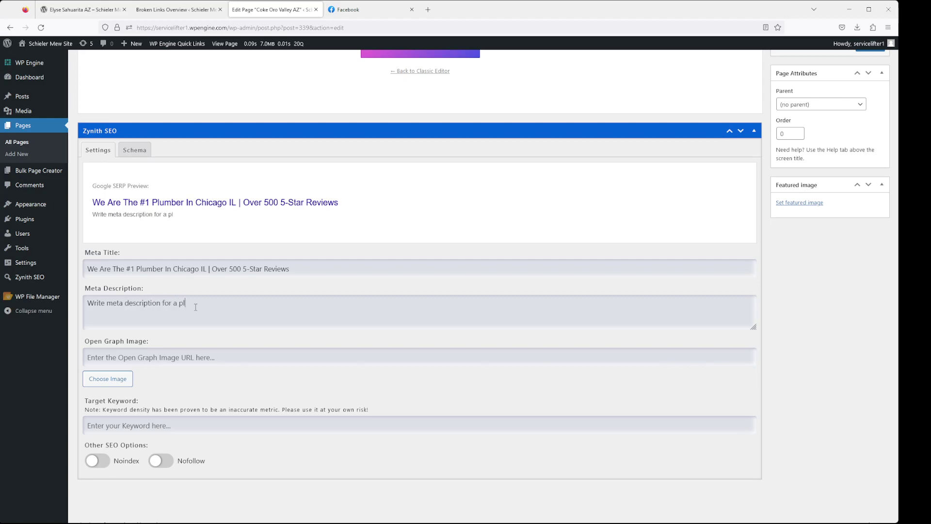
pyautogui.write('umber in chicago il with over 5500 re')
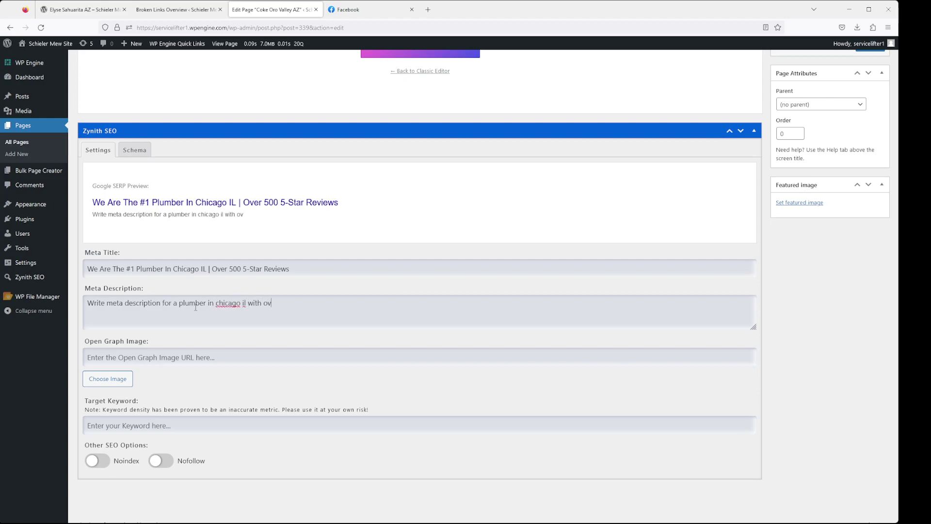
pyautogui.press('BackSpace')
pyautogui.press('BackSpace')
pyautogui.press('BackSpace')
pyautogui.press('BackSpace')
pyautogui.press('BackSpace')
pyautogui.press('BackSpace')
pyautogui.write('00 reviews')
# Replace it with the generated Chicago plumber description and delete the leftover prompt sentence
pyautogui.hotkey('ctrl', 'a')
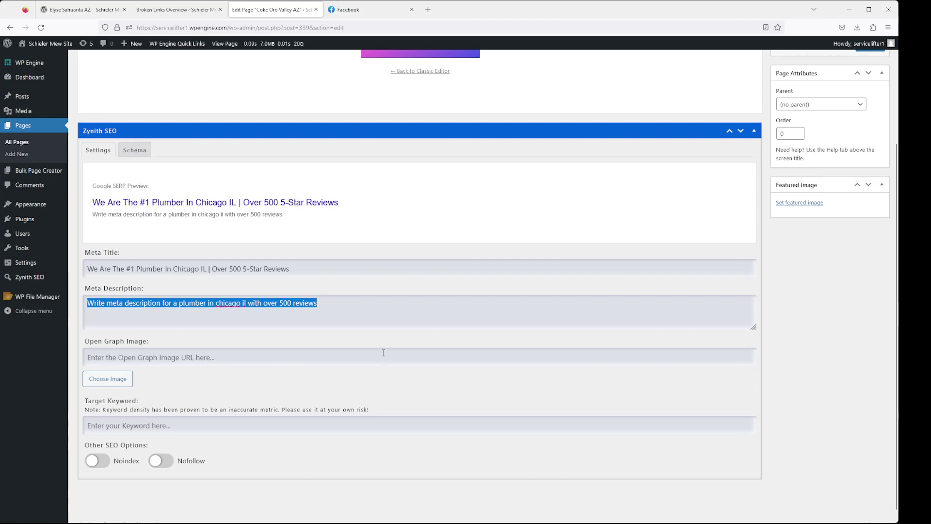
pyautogui.write('Need help with plumbing issues in Chicago, IL? Look no further! Our experienced plumber has over 500 reviews and years of expertise. We offer quality, reliable services that you can trust. Get in touch today for a free estimate.')
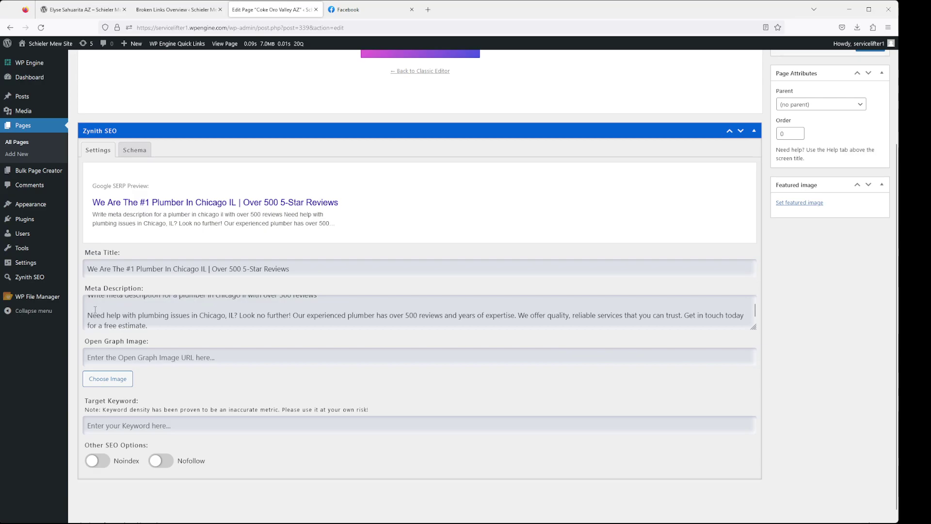
pyautogui.press('BackSpace')
pyautogui.press('BackSpace')
pyautogui.moveTo(318, 301); pyautogui.dragTo(87, 303)
pyautogui.press('BackSpace')
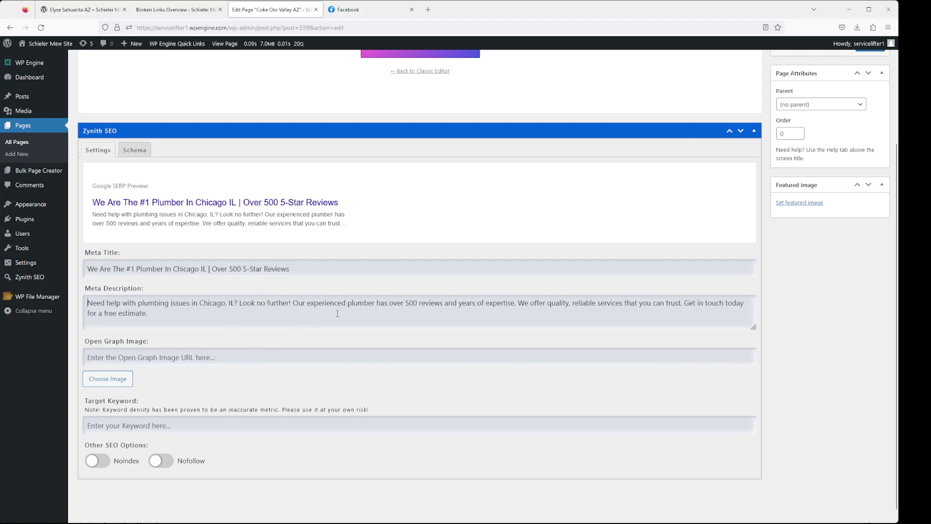
pyautogui.moveTo(160, 310); pyautogui.dragTo(85, 288)
# Set the screenshot from the Media Library as the Open Graph image
pyautogui.click(141, 358)
pyautogui.click(116, 379)
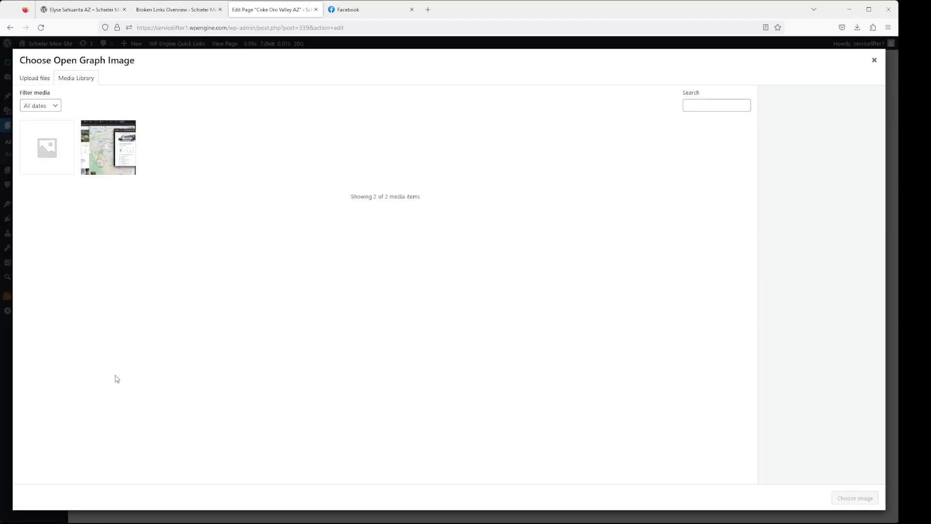
pyautogui.click(110, 146)
pyautogui.click(854, 498)
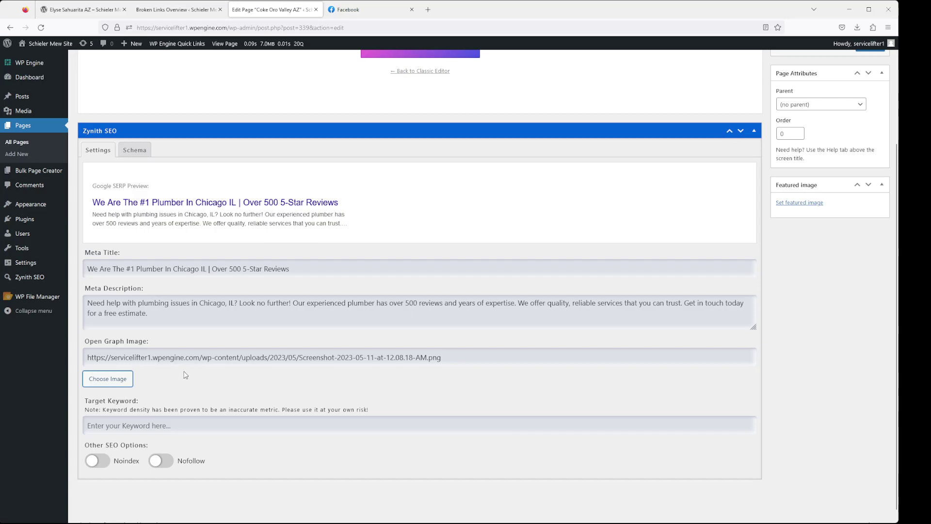
# Enter 'Oro Valley' as the target keyword and update the page
pyautogui.click(213, 422)
pyautogui.scroll(3, 205, 398)
pyautogui.scroll(-3, 202, 397)
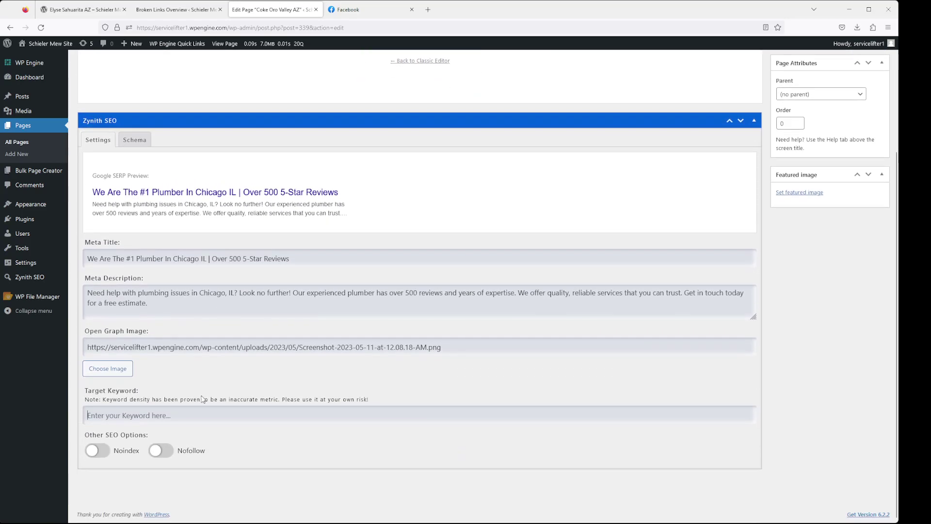
pyautogui.write('Oro Valley')
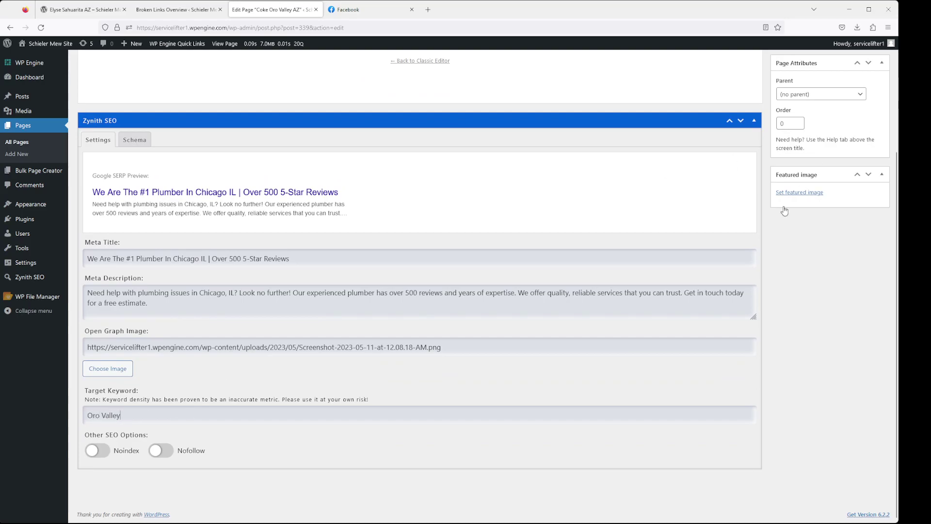
pyautogui.scroll(3, 190, 415)
pyautogui.click(870, 175)
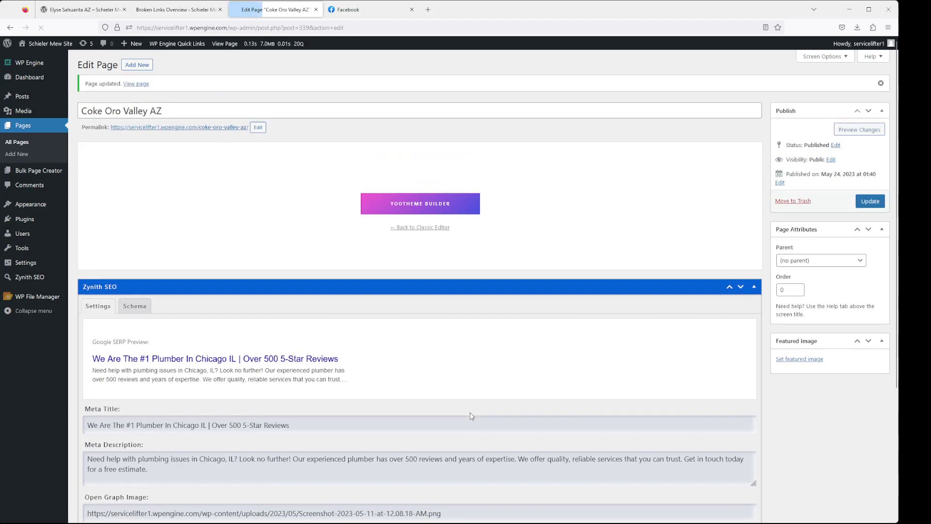
# Replace the target keyword 'Oro Valley' with 'Hi', raising keyword density to 60%
pyautogui.scroll(-3, 474, 405)
pyautogui.moveTo(755, 423); pyautogui.dragTo(678, 424)
pyautogui.click(280, 407)
pyautogui.press('BackSpace')
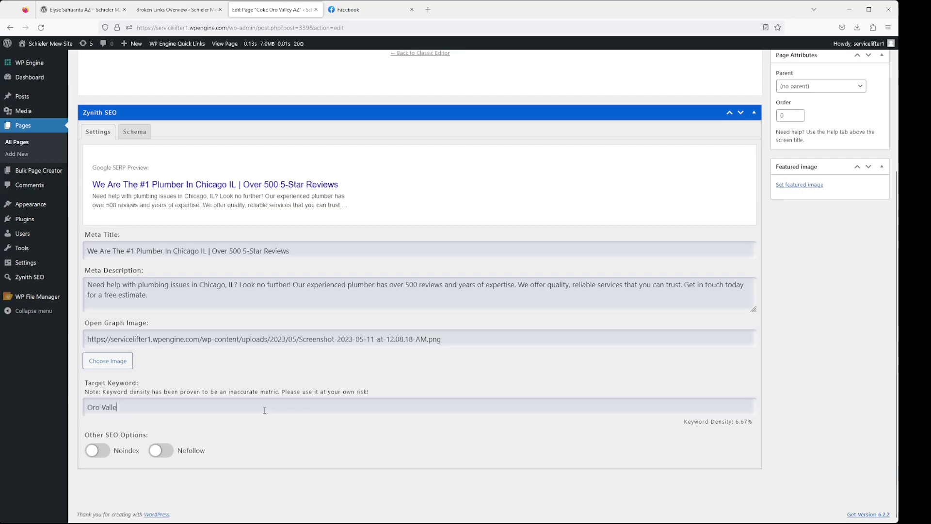
pyautogui.press('BackSpace')
pyautogui.press('BackSpace')
pyautogui.press('BackSpace')
pyautogui.press('BackSpace')
pyautogui.press('BackSpace')
pyautogui.press('BackSpace')
pyautogui.moveTo(105, 408); pyautogui.dragTo(41, 403)
pyautogui.press('BackSpace')
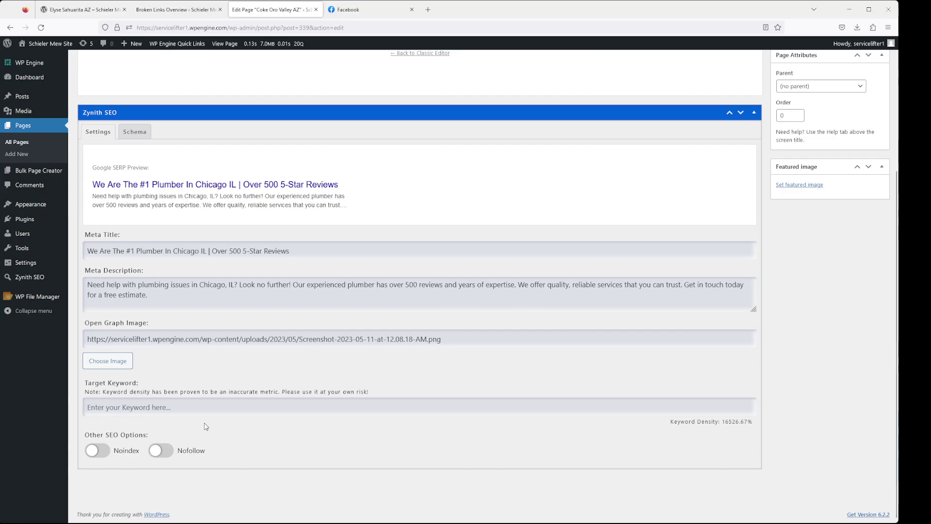
pyautogui.write('Hi')
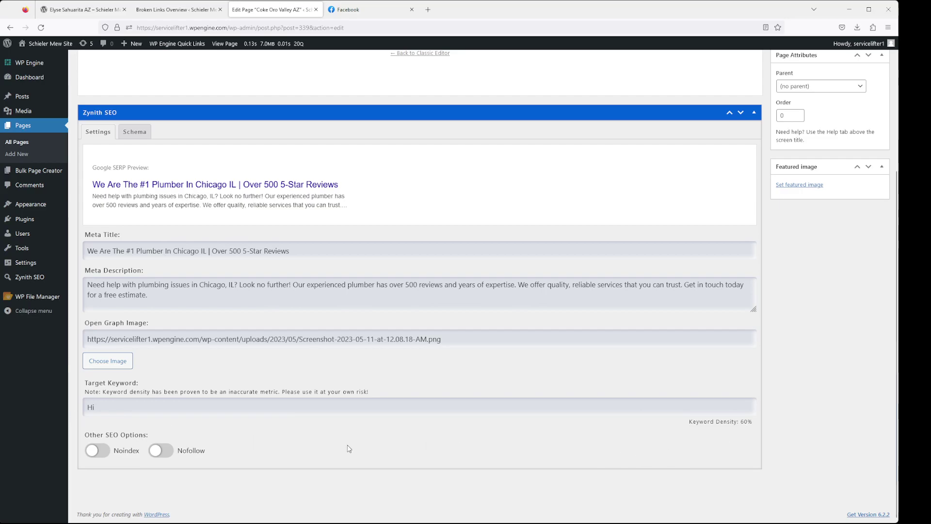
pyautogui.scroll(4, 319, 478)
# Open the live Coke Oro Valley AZ page in a new tab, search it for 'hi', then return to the editor
pyautogui.middleClick(207, 127)
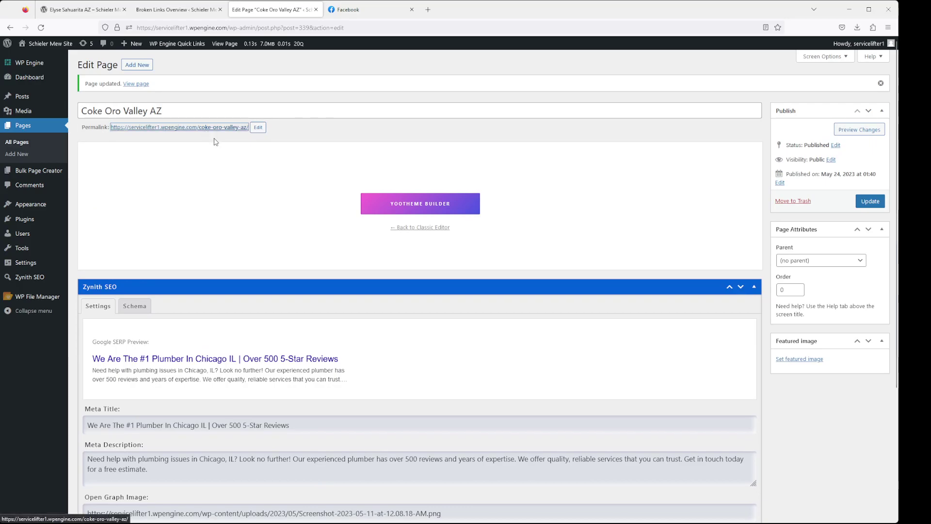
pyautogui.click(342, 10)
pyautogui.scroll(-5, 262, 340)
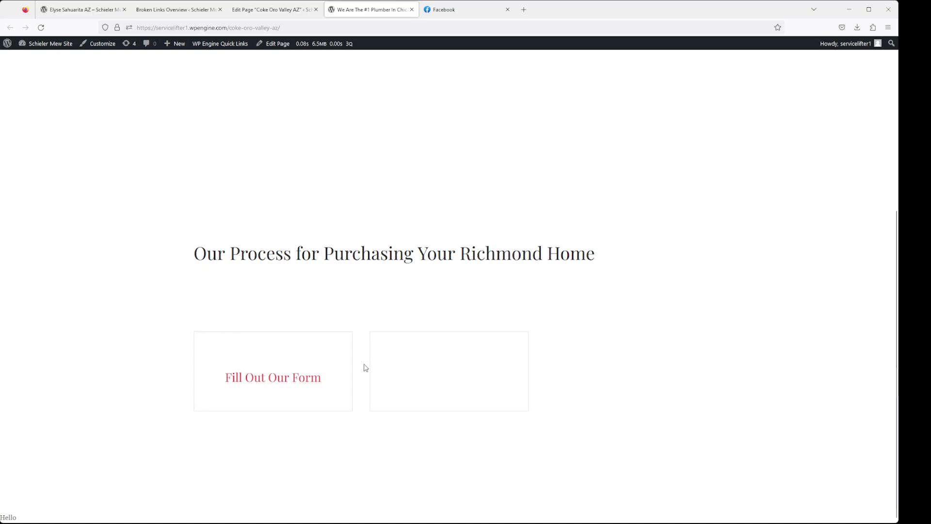
pyautogui.hotkey('ctrl', 'f')
pyautogui.write('hi')
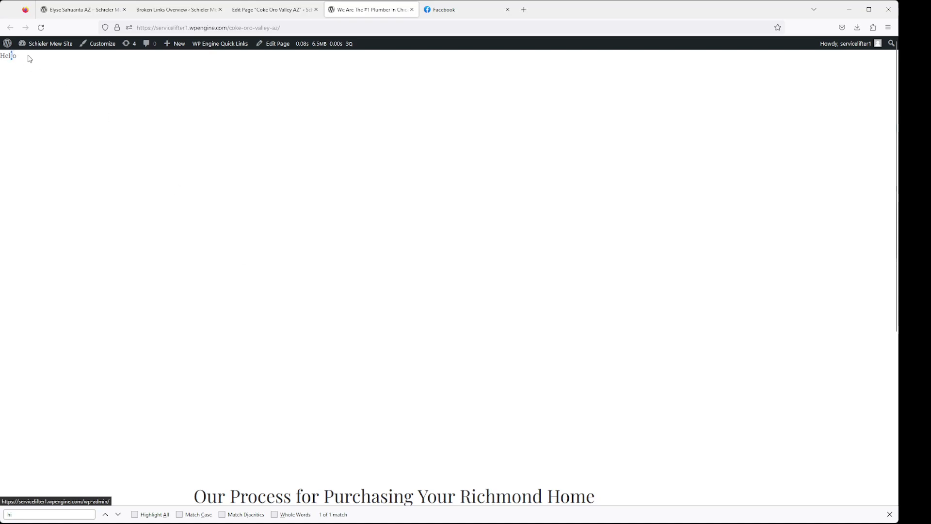
pyautogui.click(275, 11)
pyautogui.scroll(-4, 209, 363)
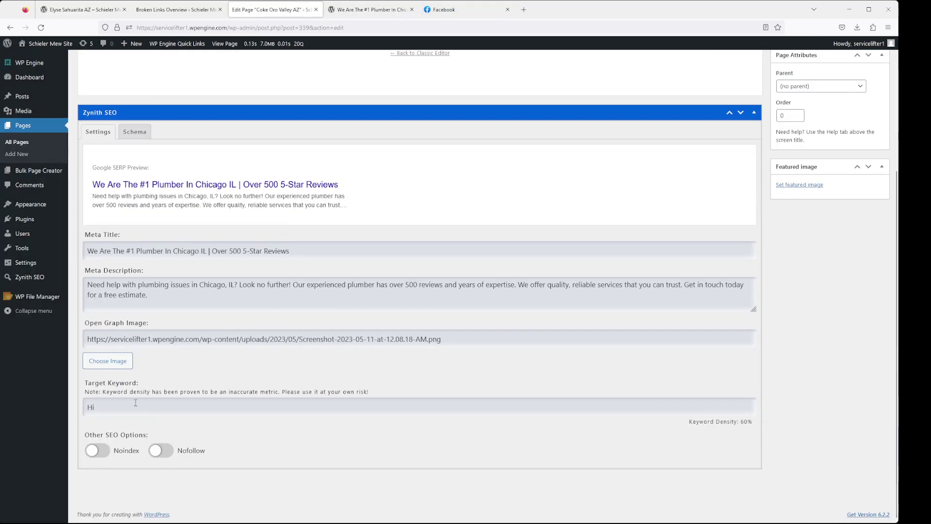
# Try 'Hello' as the target keyword, check it on the live page, then clear the keyword
pyautogui.moveTo(117, 401); pyautogui.dragTo(82, 405)
pyautogui.write('Hello')
pyautogui.click(160, 9)
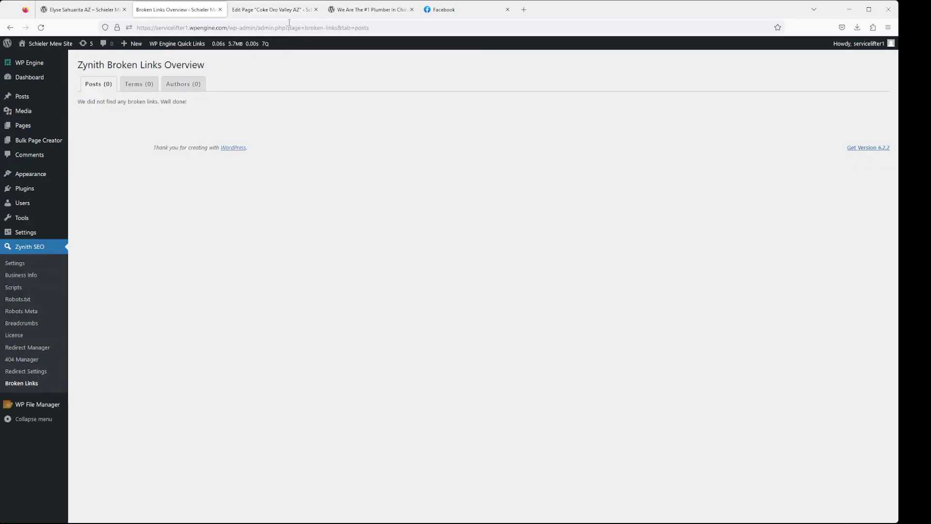
pyautogui.click(286, 10)
pyautogui.click(342, 11)
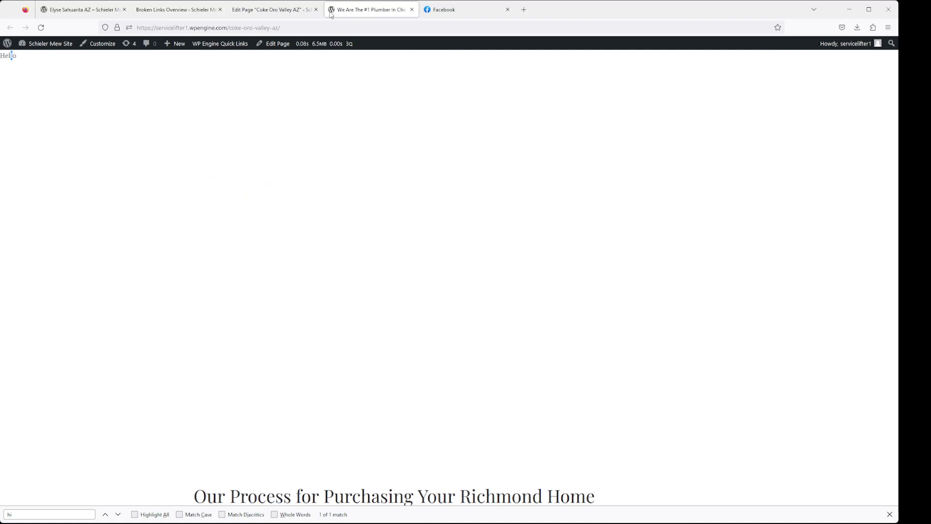
pyautogui.doubleClick(9, 56)
pyautogui.click(264, 9)
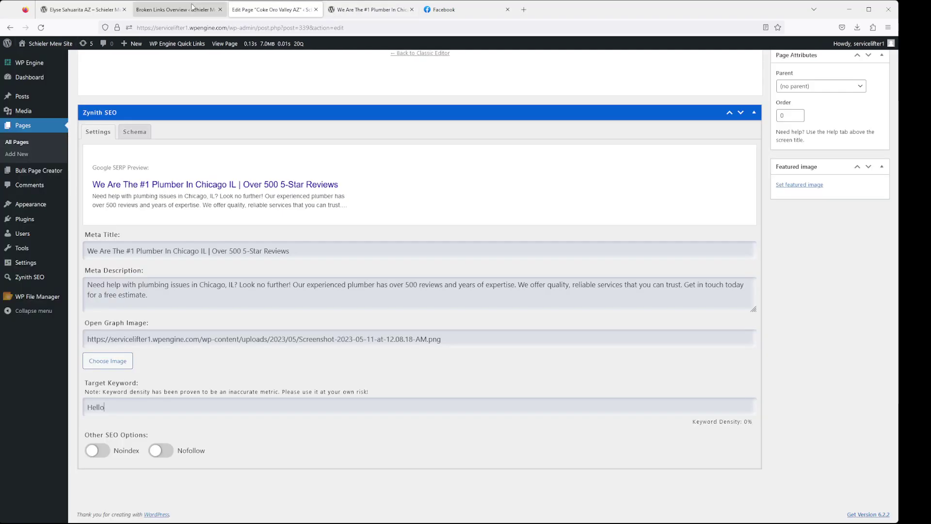
pyautogui.press('BackSpace')
pyautogui.press('BackSpace')
pyautogui.press('BackSpace')
pyautogui.press('BackSpace')
pyautogui.press('BackSpace')
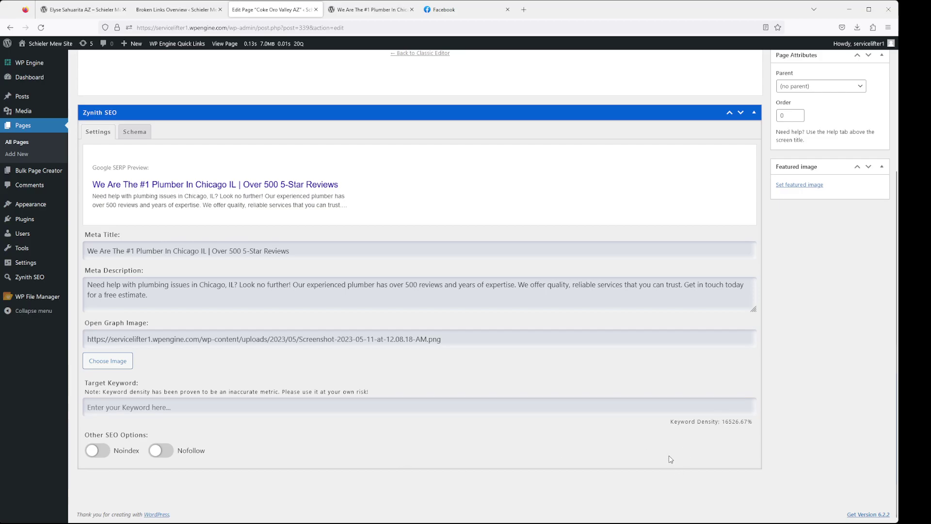
# Turn on Noindex and Nofollow and save the page
pyautogui.click(121, 452)
pyautogui.click(160, 451)
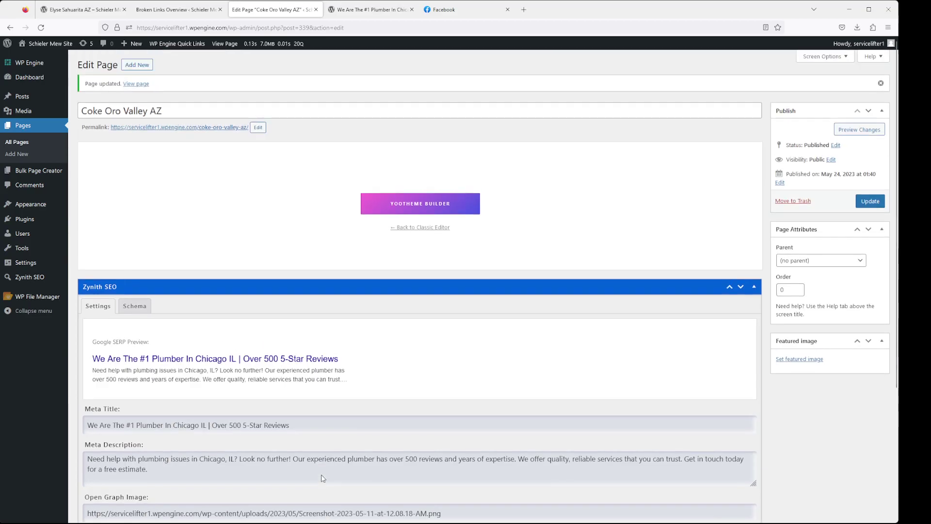
pyautogui.scroll(-4, 311, 479)
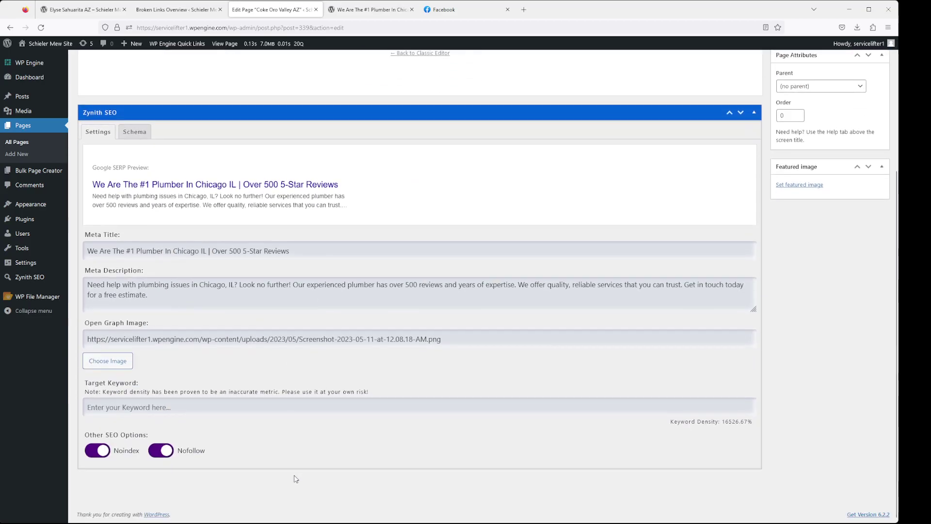
pyautogui.scroll(4, 296, 479)
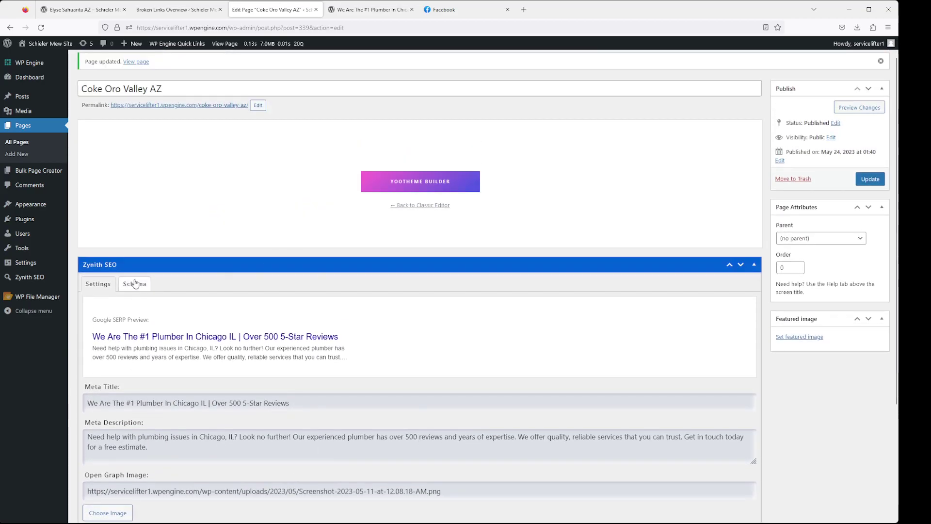
# Insert the Local Business JSON-LD template for Acme Plumbing from the Schema tab
pyautogui.click(135, 285)
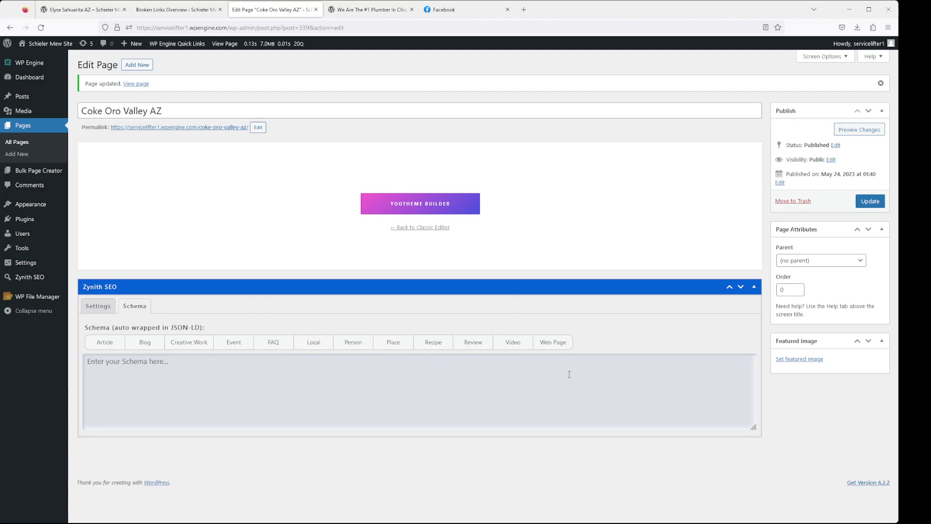
pyautogui.click(314, 344)
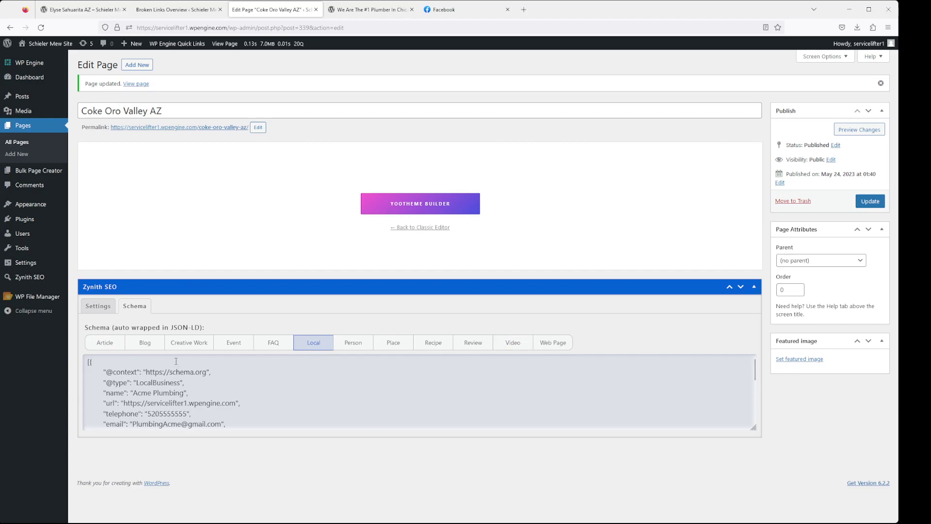
pyautogui.scroll(-5, 240, 375)
pyautogui.scroll(5, 240, 375)
pyautogui.moveTo(226, 424); pyautogui.dragTo(88, 361)
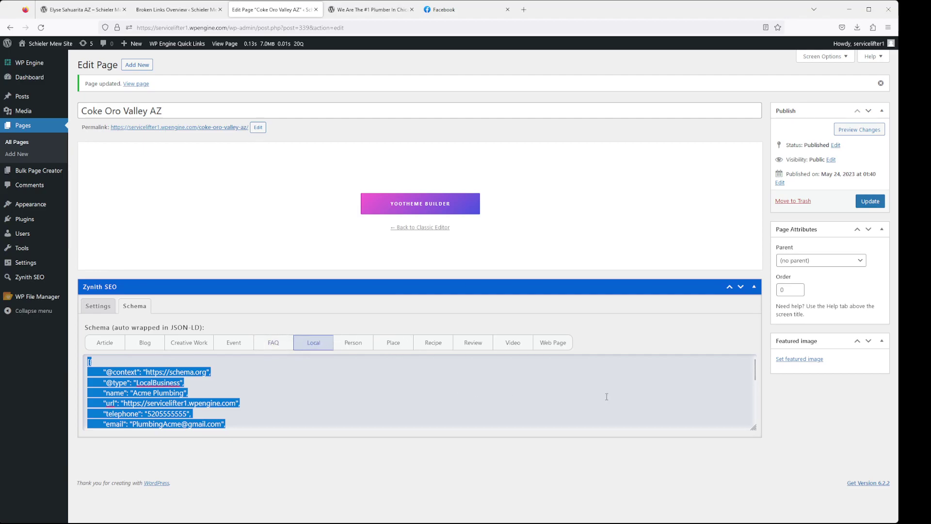
# Update the page, open it live and view its source
pyautogui.click(870, 201)
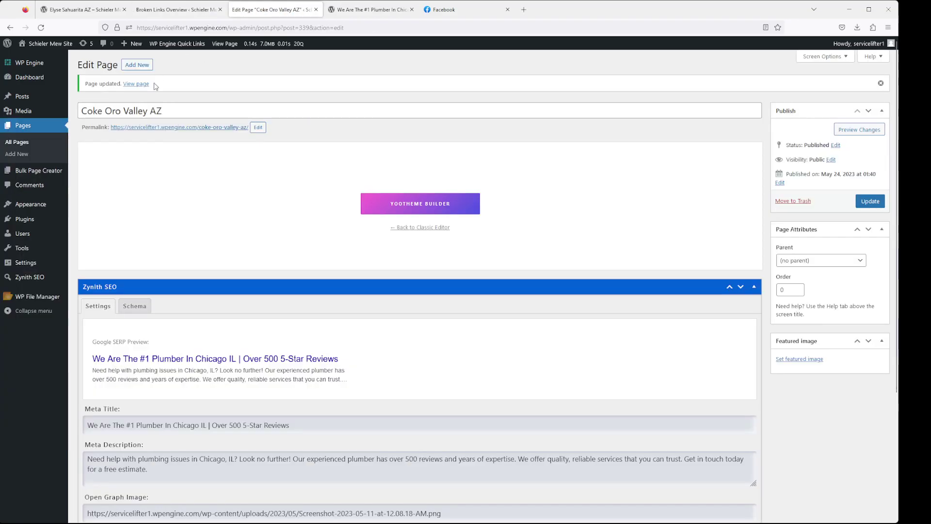
pyautogui.click(226, 127)
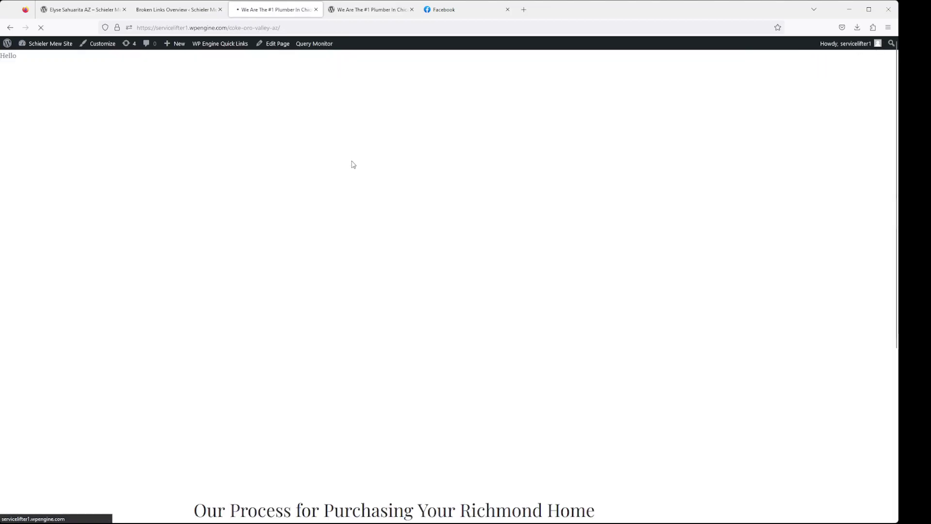
pyautogui.hotkey('ctrl', 'u')
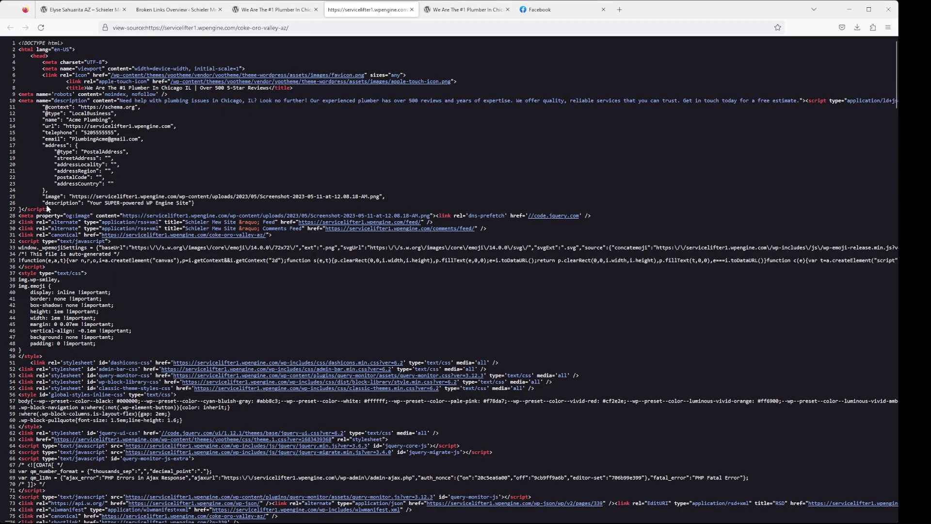
# Highlight the meta description, title and LocalBusiness JSON-LD lines in the page source
pyautogui.moveTo(48, 209); pyautogui.dragTo(53, 186)
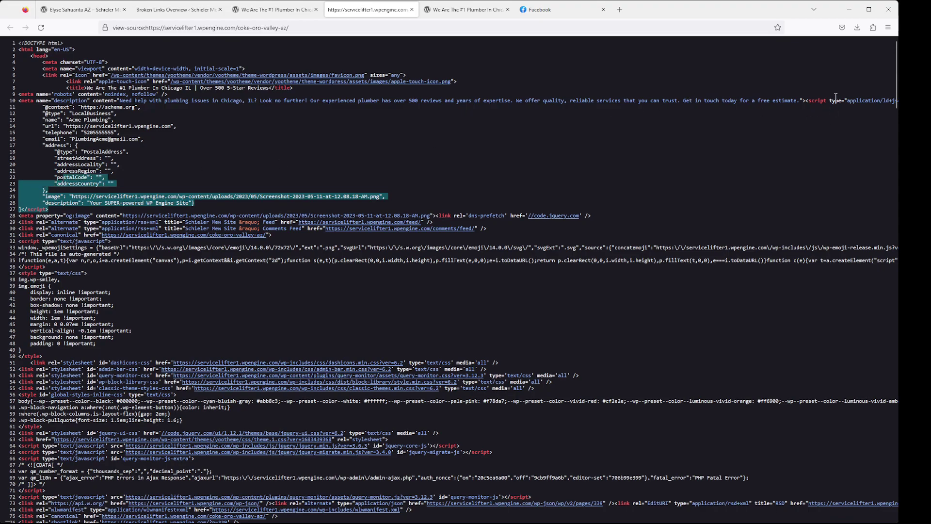
pyautogui.tripleClick(890, 101)
pyautogui.hscroll(2, 894, 103)
pyautogui.click(856, 102)
pyautogui.moveTo(782, 101); pyautogui.dragTo(764, 208)
pyautogui.click(403, 185)
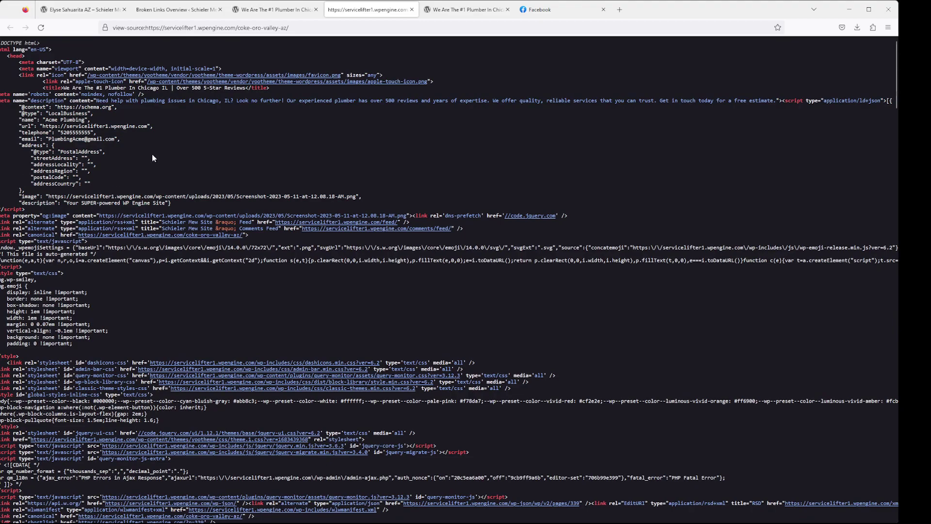
pyautogui.moveTo(152, 155); pyautogui.dragTo(1, 133)
pyautogui.click(210, 153)
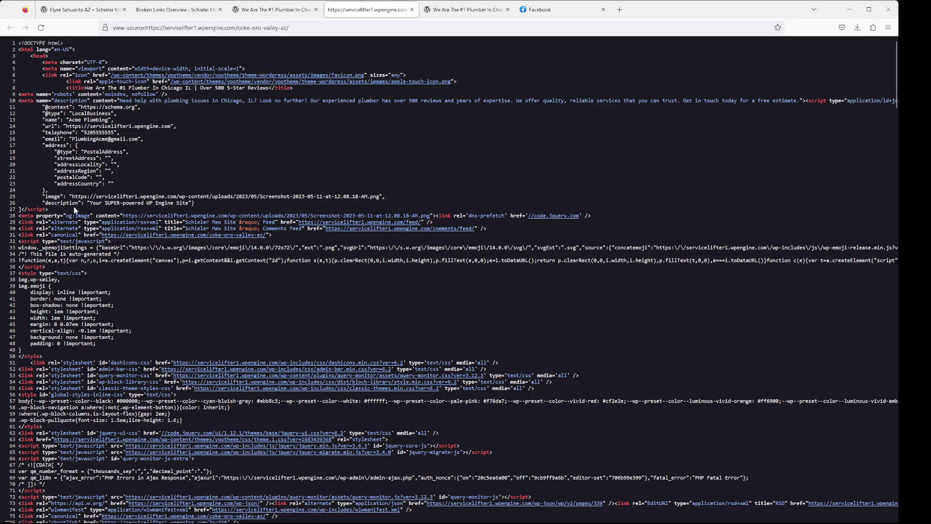
pyautogui.moveTo(73, 204); pyautogui.dragTo(65, 136)
pyautogui.click(65, 133)
pyautogui.moveTo(310, 89); pyautogui.dragTo(68, 81)
pyautogui.click(101, 106)
# Cycle through the open tabs and go back to the Coke Oro Valley AZ editor
pyautogui.click(468, 10)
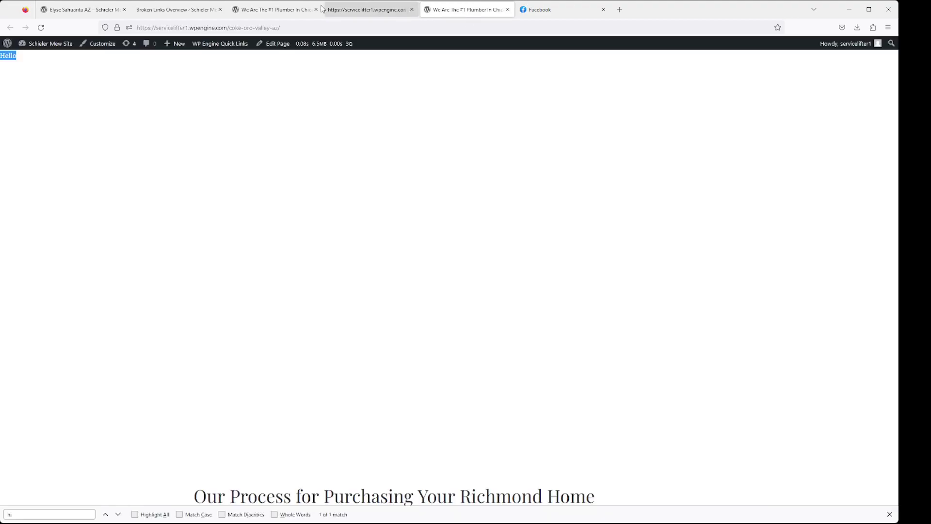
pyautogui.click(352, 9)
pyautogui.click(186, 10)
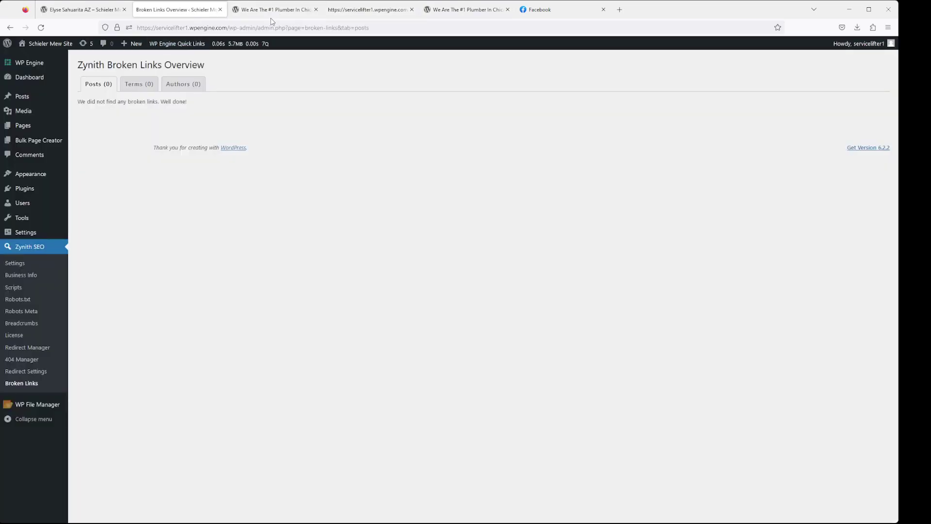
pyautogui.click(271, 11)
pyautogui.click(8, 30)
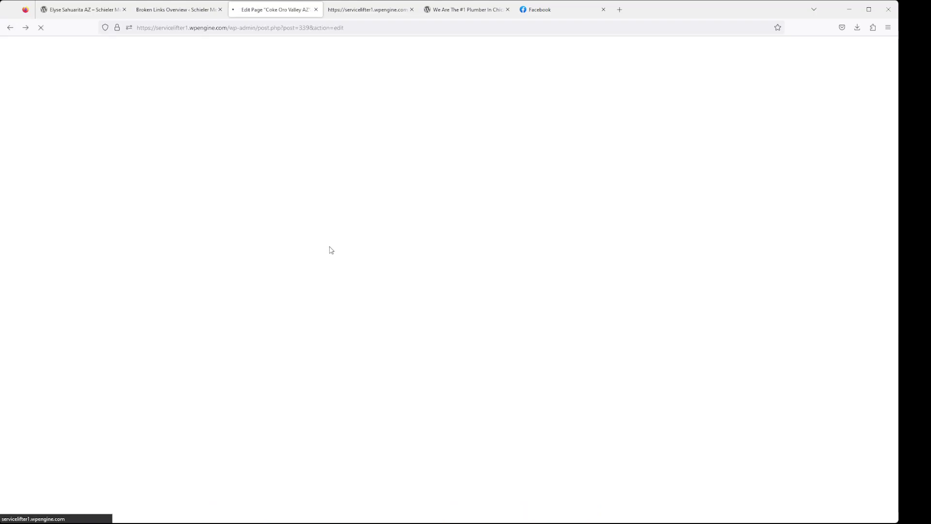
# Review the saved Schema tab, then the Settings tab's SEO fields
pyautogui.scroll(-3, 275, 372)
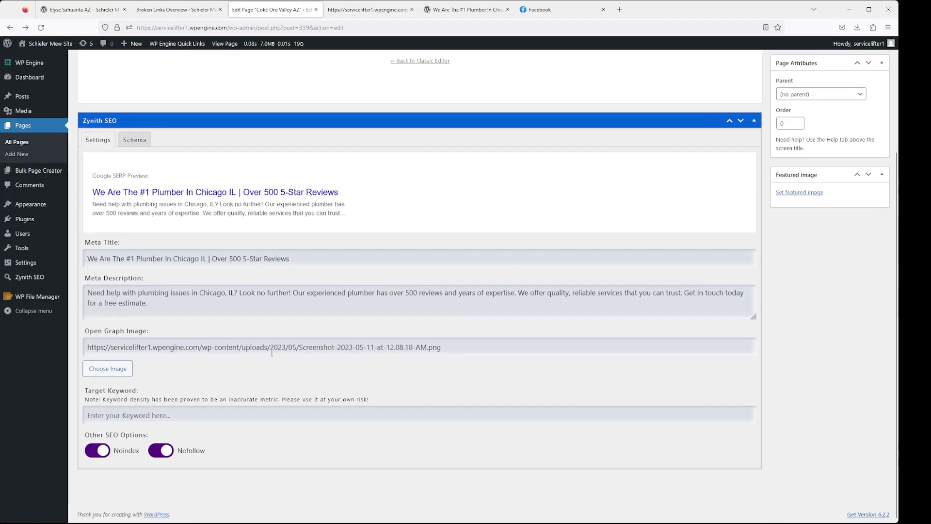
pyautogui.click(134, 139)
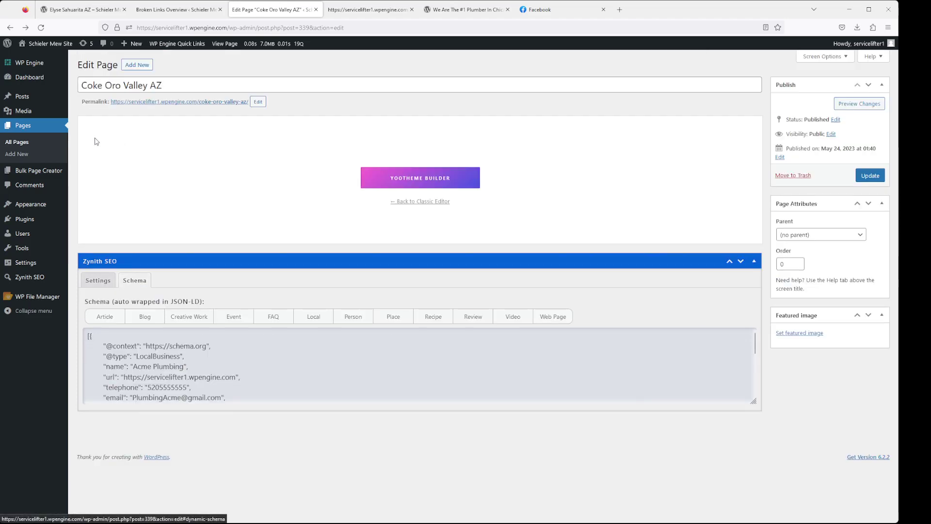
pyautogui.click(98, 281)
pyautogui.scroll(-3, 313, 374)
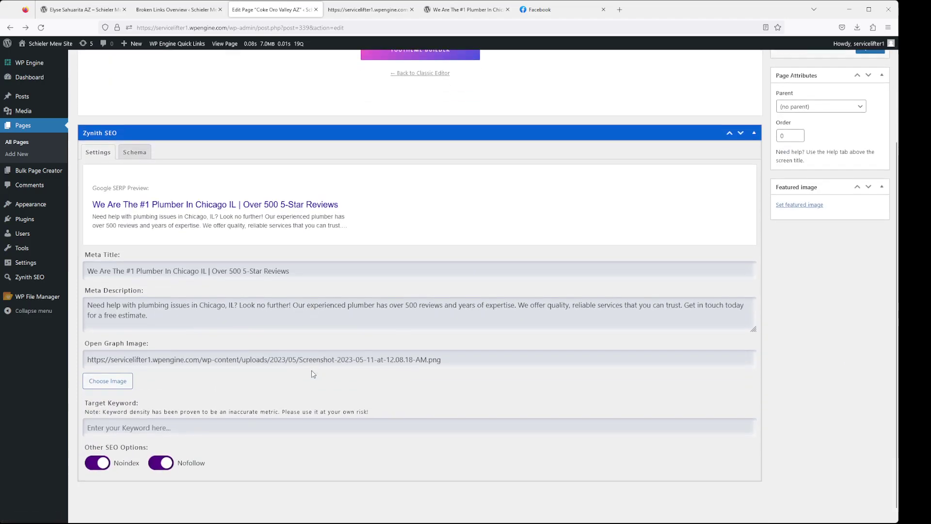
pyautogui.scroll(-1, 313, 374)
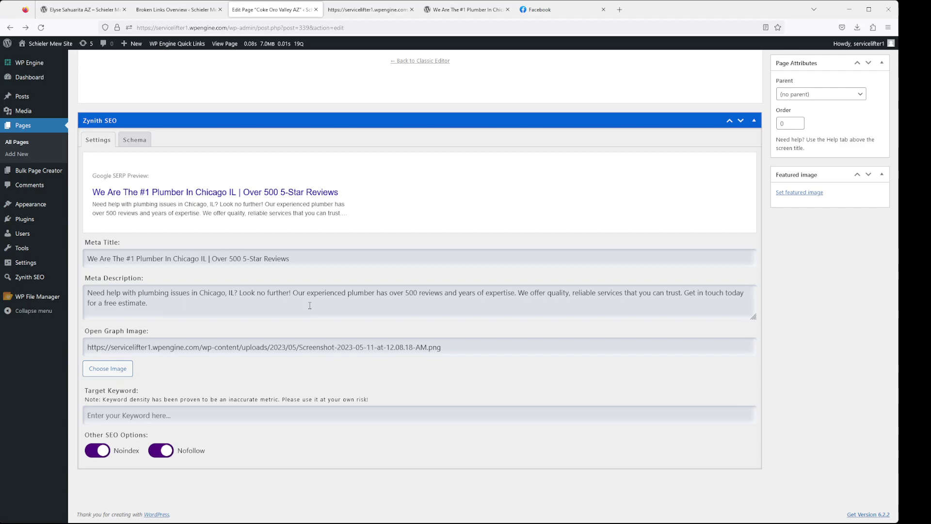
pyautogui.scroll(3, 337, 289)
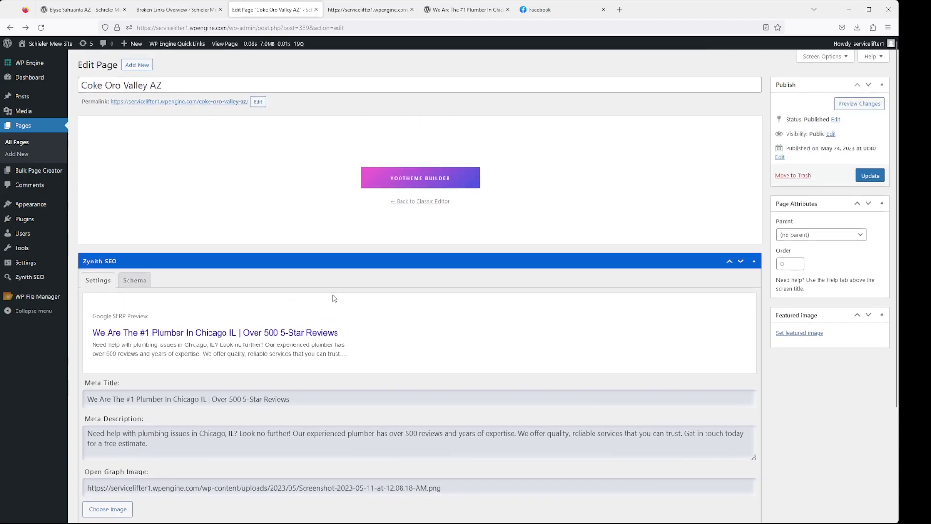
# Inspect the coke-oro-valley-az slug without changing it, then go to Zynith SEO's Redirect Settings
pyautogui.click(260, 103)
pyautogui.tripleClick(266, 103)
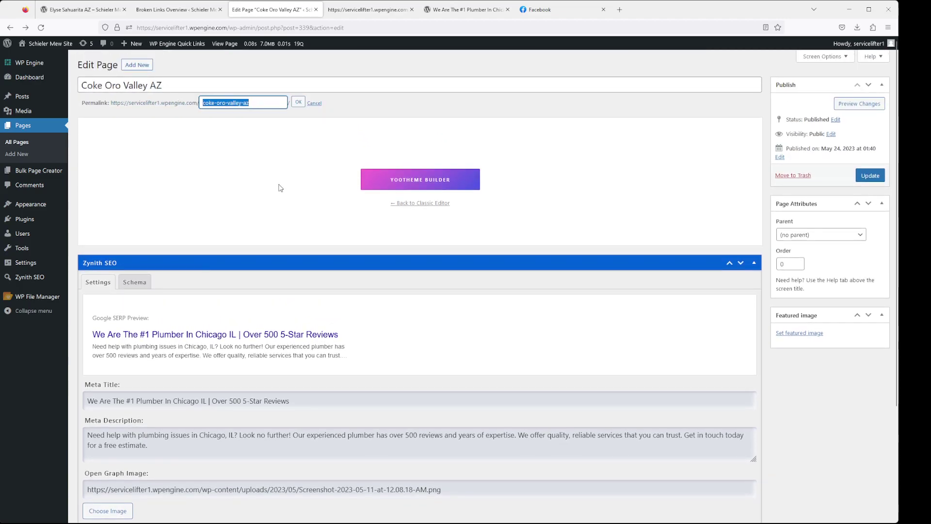
pyautogui.click(260, 102)
pyautogui.scroll(-3, 343, 334)
pyautogui.scroll(4, 343, 334)
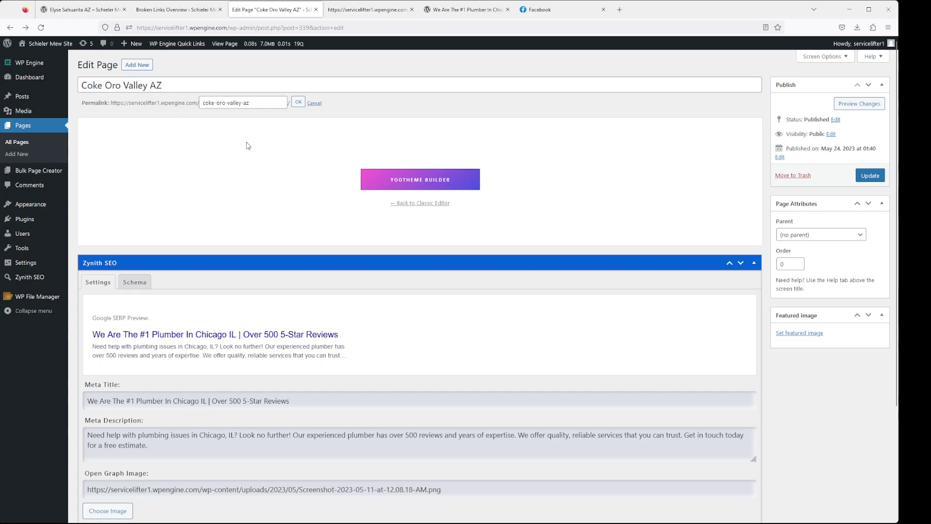
pyautogui.moveTo(255, 103); pyautogui.dragTo(223, 103)
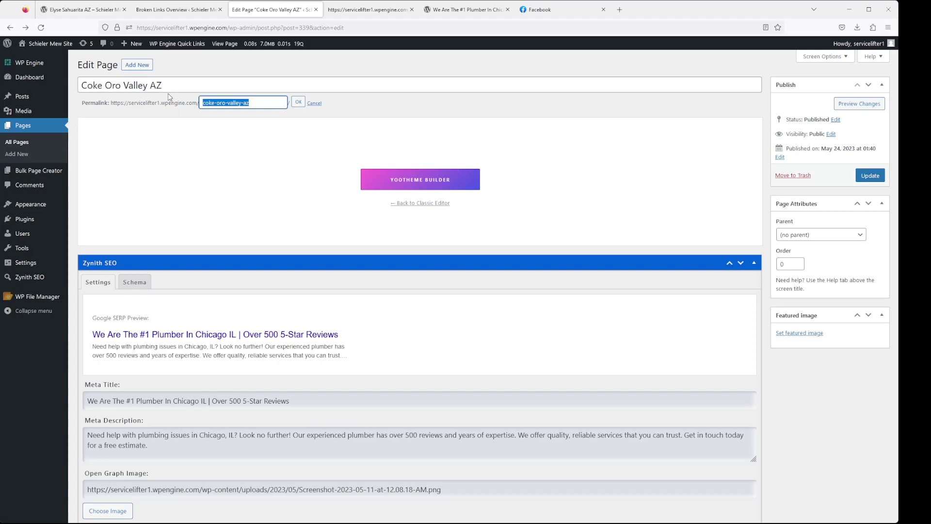
pyautogui.click(54, 276)
pyautogui.click(29, 371)
# In the Redirects tab, set the redirect destination type to Pages and target Schieler Oro Valley AZ
pyautogui.click(99, 88)
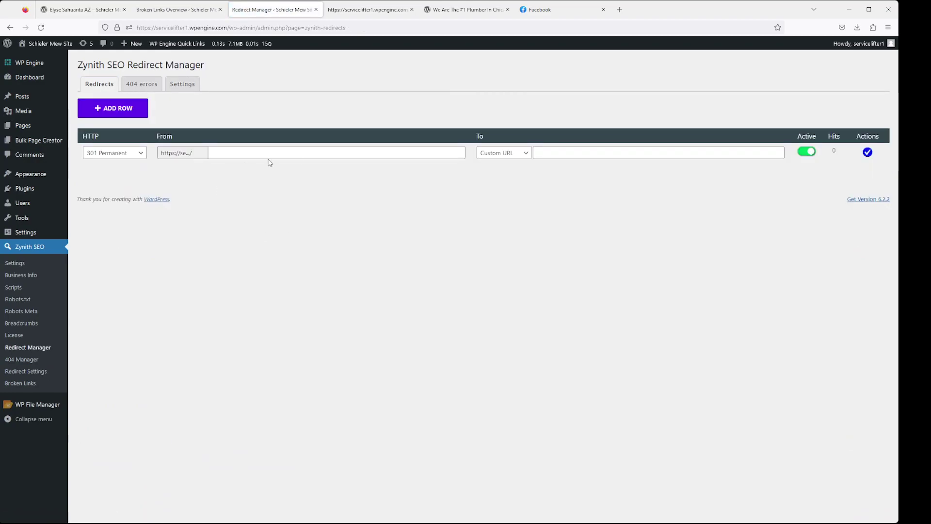
pyautogui.click(567, 156)
pyautogui.click(528, 153)
pyautogui.click(518, 179)
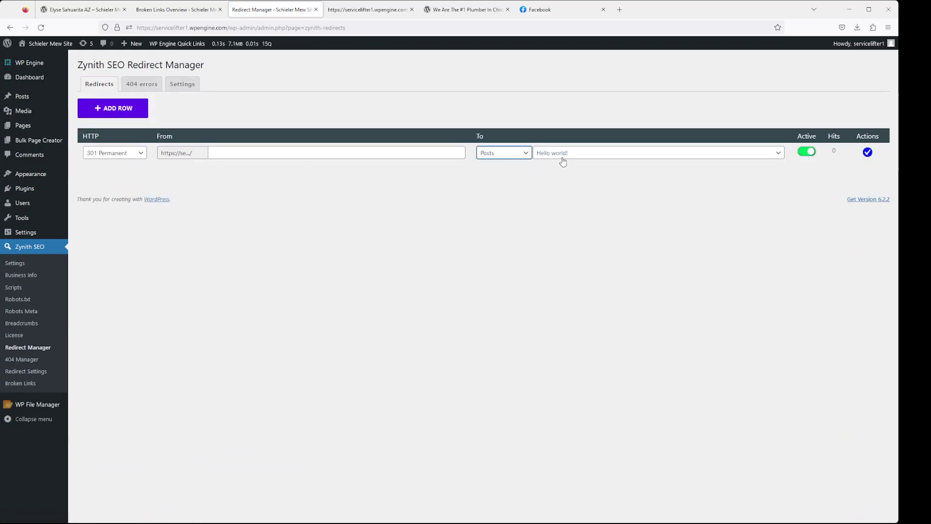
pyautogui.click(521, 154)
pyautogui.click(507, 194)
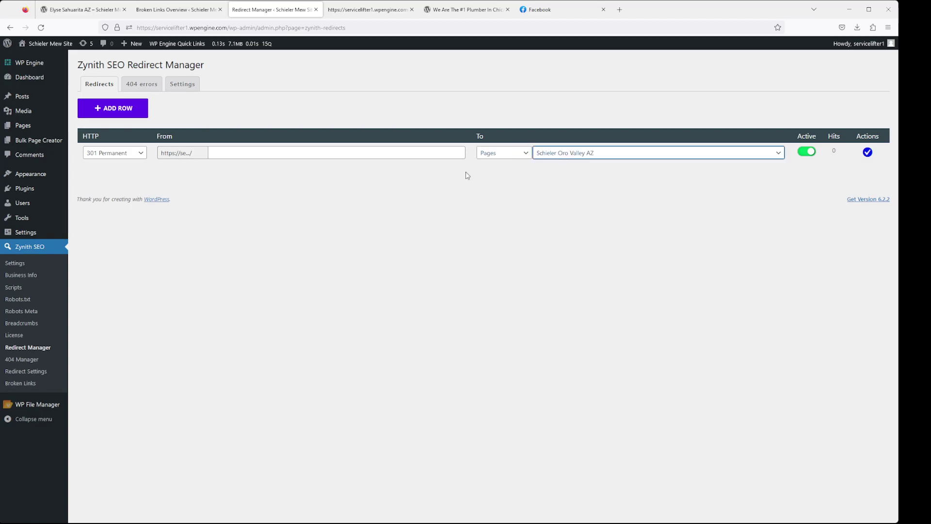
pyautogui.click(345, 152)
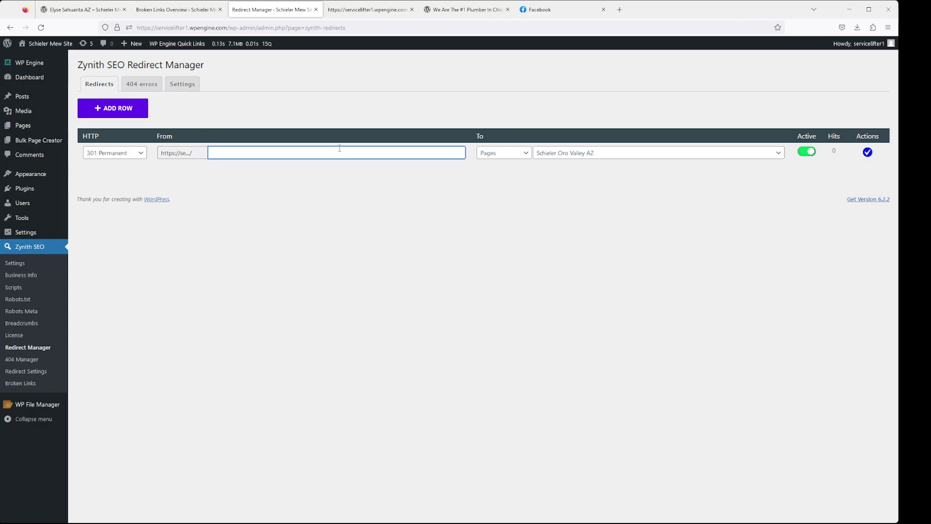